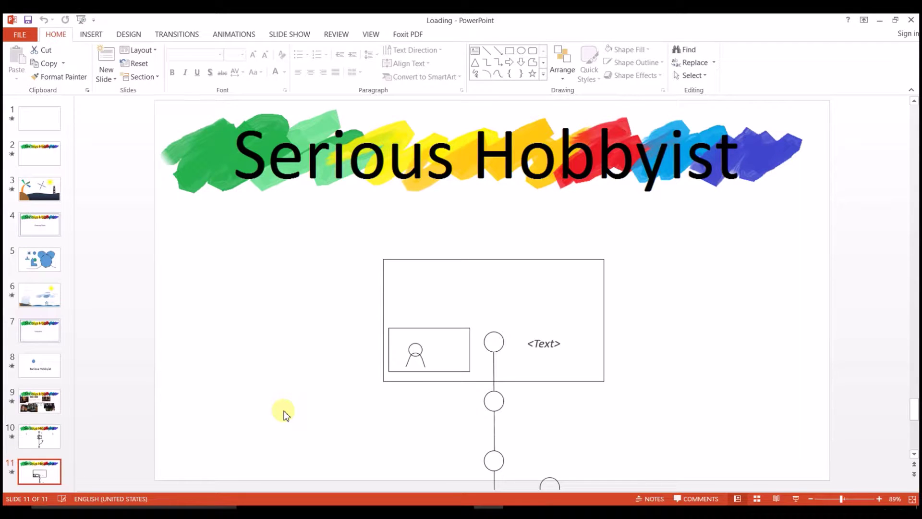
Step: Open the Animation Pane for slide 11's timeline group, then view slide 9's finished timeline
{"action": "left_click", "coordinate": [502, 395]}
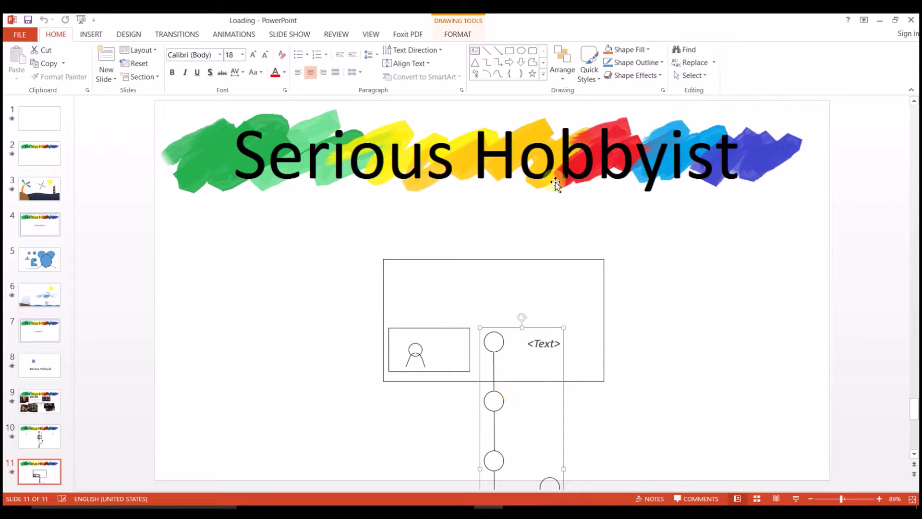
{"action": "left_click", "coordinate": [246, 38]}
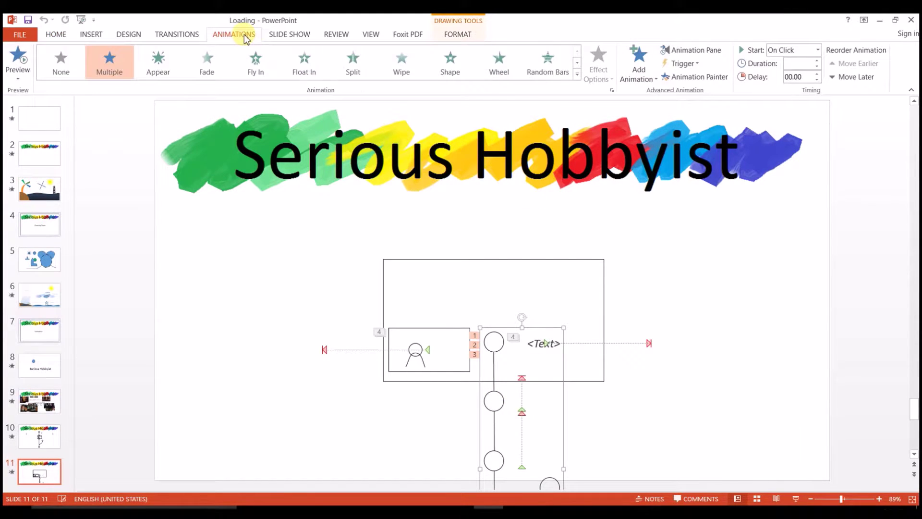
{"action": "left_click", "coordinate": [695, 50]}
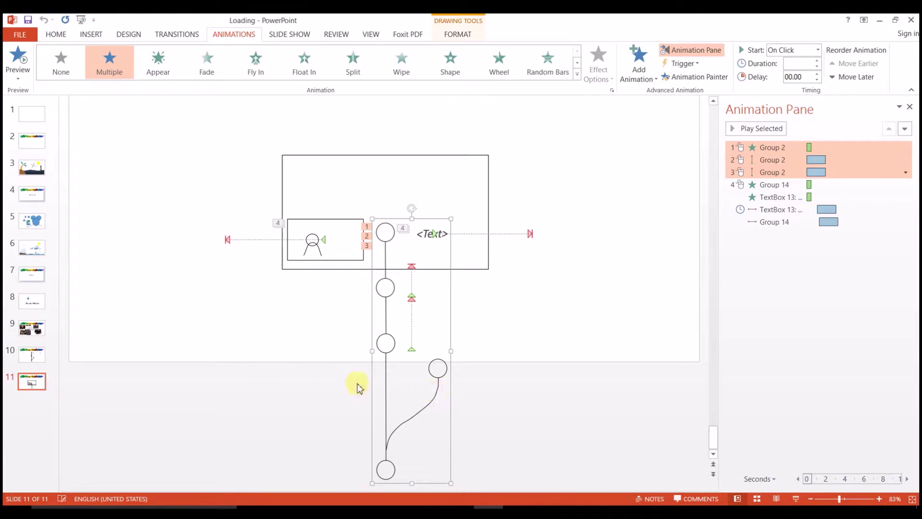
{"action": "left_click", "coordinate": [37, 331]}
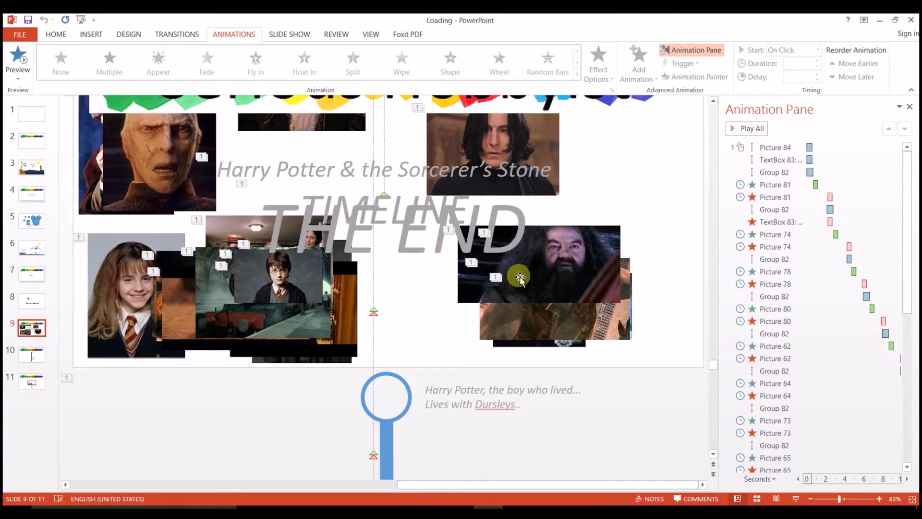
{"action": "scroll", "coordinate": [480, 269], "scroll_direction": "down", "scroll_amount": 6}
{"action": "scroll", "coordinate": [498, 314], "scroll_direction": "down", "scroll_amount": 10}
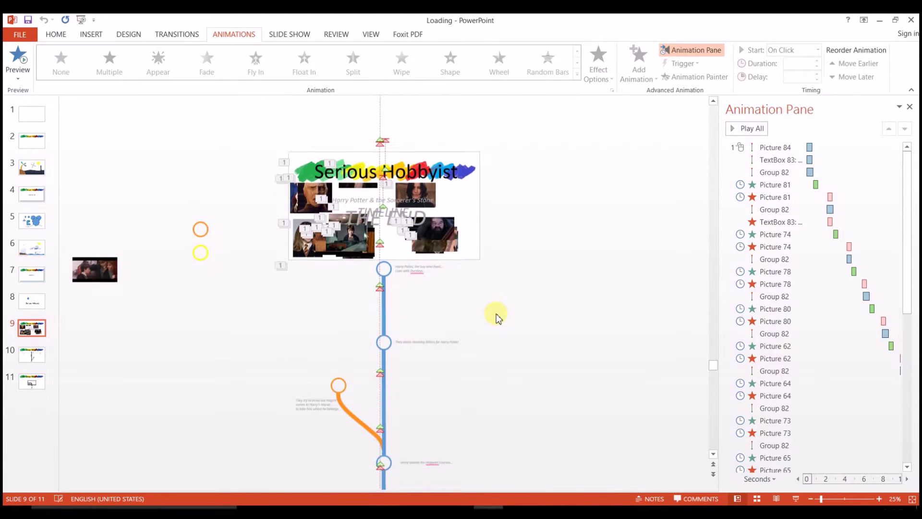
{"action": "scroll", "coordinate": [499, 314], "scroll_direction": "down", "scroll_amount": 10}
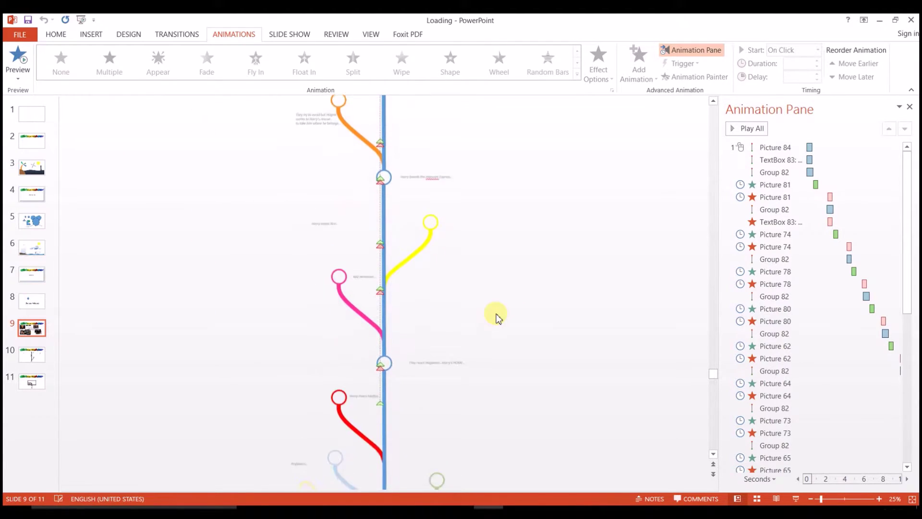
{"action": "scroll", "coordinate": [498, 314], "scroll_direction": "down", "scroll_amount": 8}
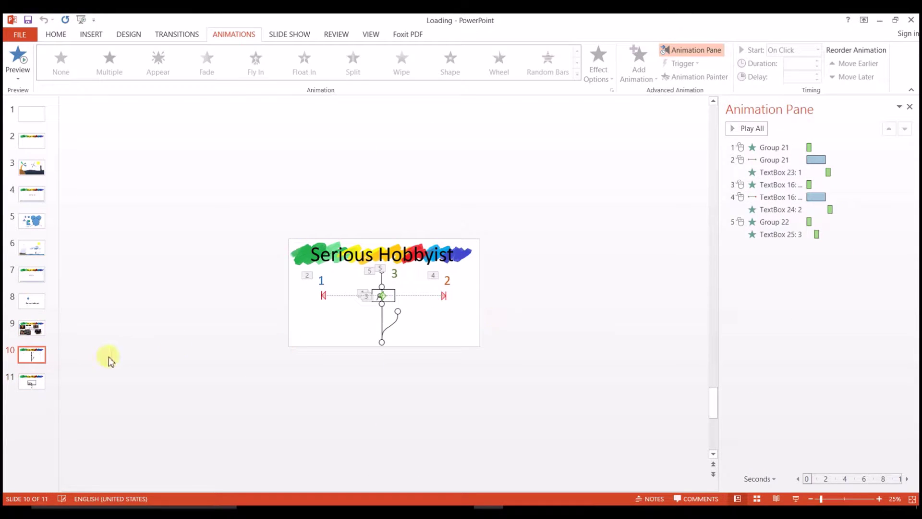
{"action": "left_click", "coordinate": [32, 379]}
{"action": "scroll", "coordinate": [500, 381], "scroll_direction": "up", "scroll_amount": 5}
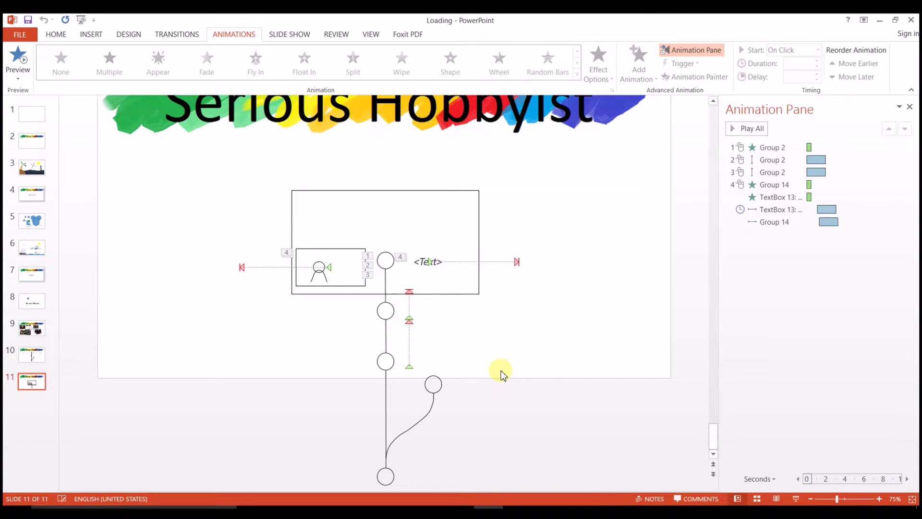
{"action": "left_click", "coordinate": [392, 319]}
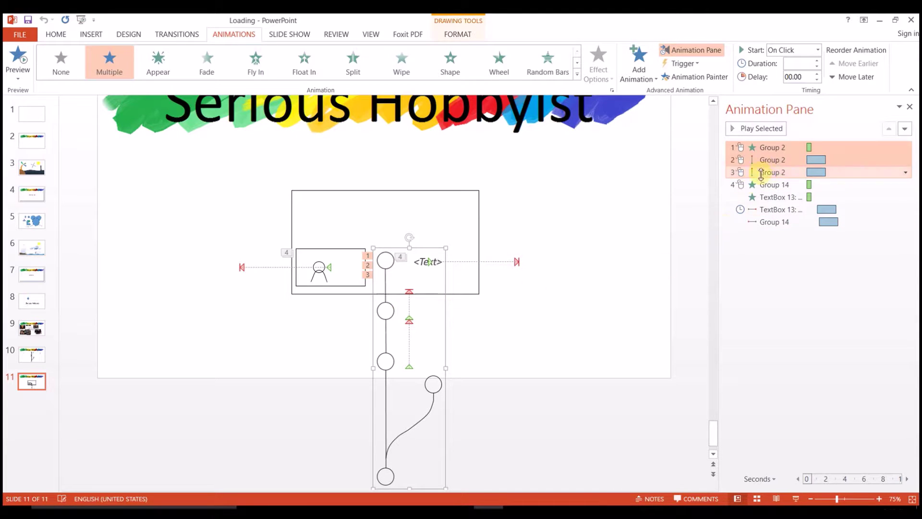
{"action": "left_click", "coordinate": [783, 148]}
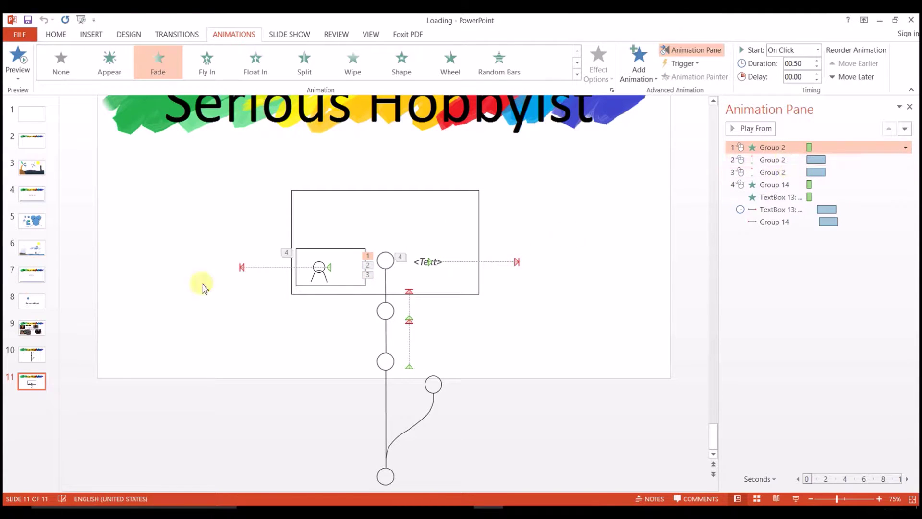
{"action": "left_click", "coordinate": [778, 160]}
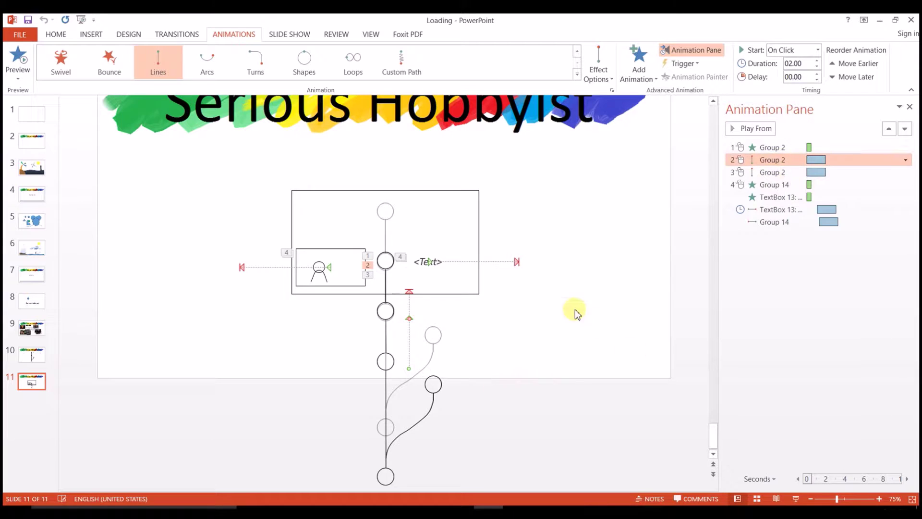
{"action": "left_click", "coordinate": [645, 84]}
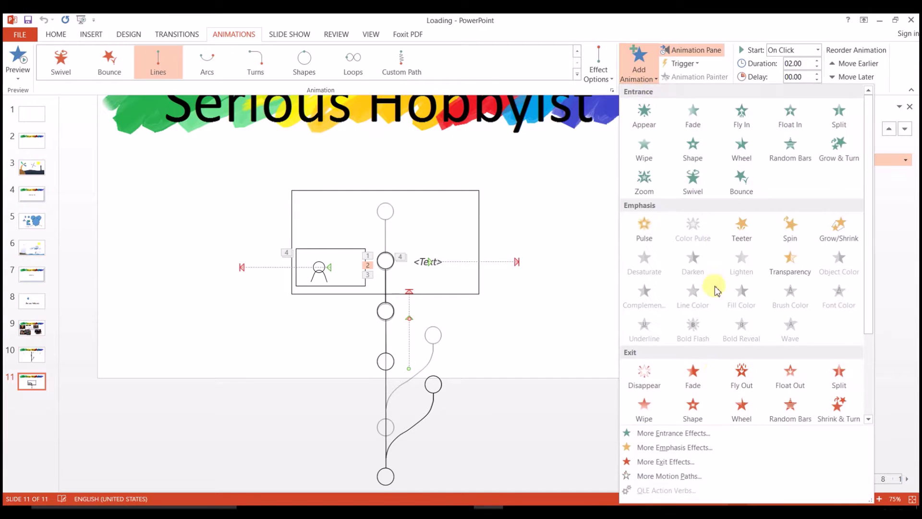
{"action": "left_click", "coordinate": [675, 473]}
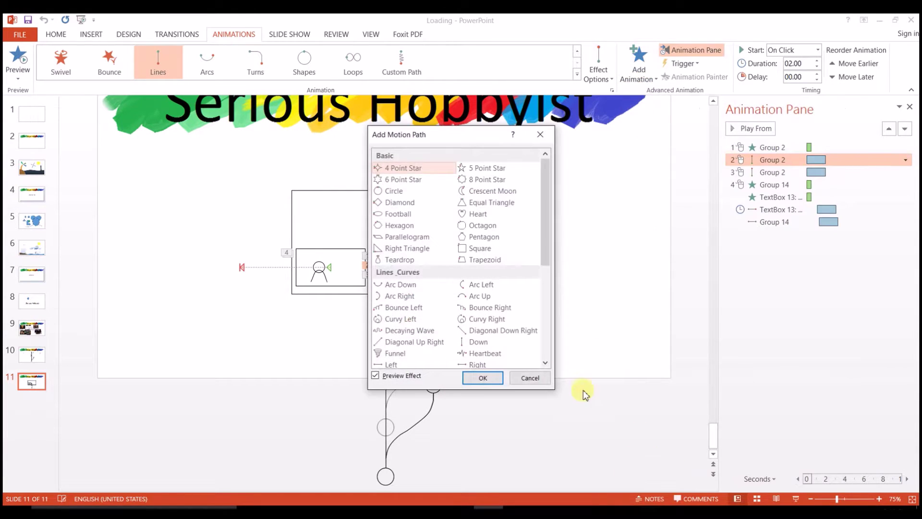
{"action": "scroll", "coordinate": [511, 352], "scroll_direction": "down", "scroll_amount": 1}
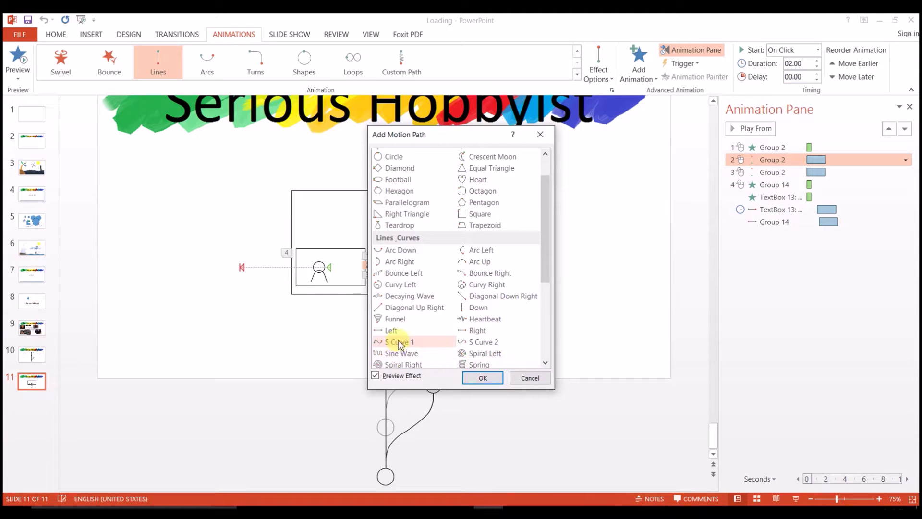
{"action": "scroll", "coordinate": [457, 354], "scroll_direction": "down", "scroll_amount": 2}
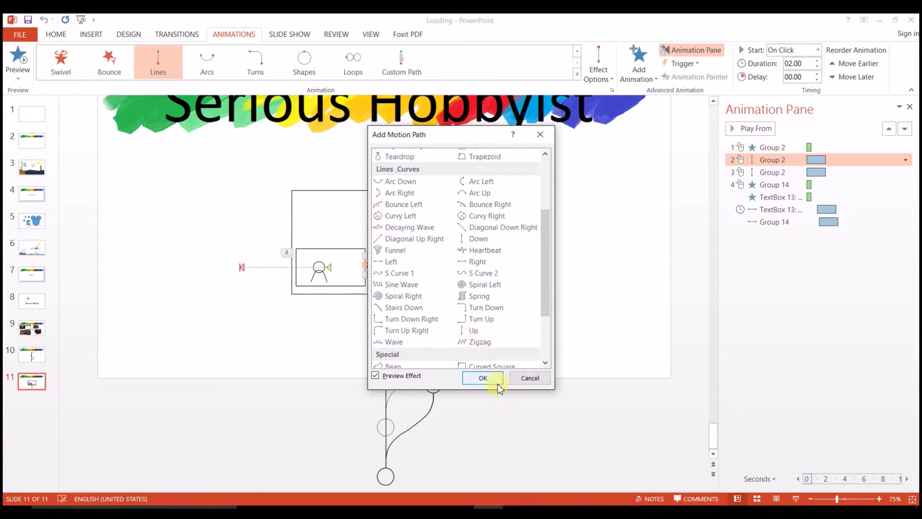
{"action": "left_click", "coordinate": [531, 378]}
{"action": "left_click", "coordinate": [784, 171]}
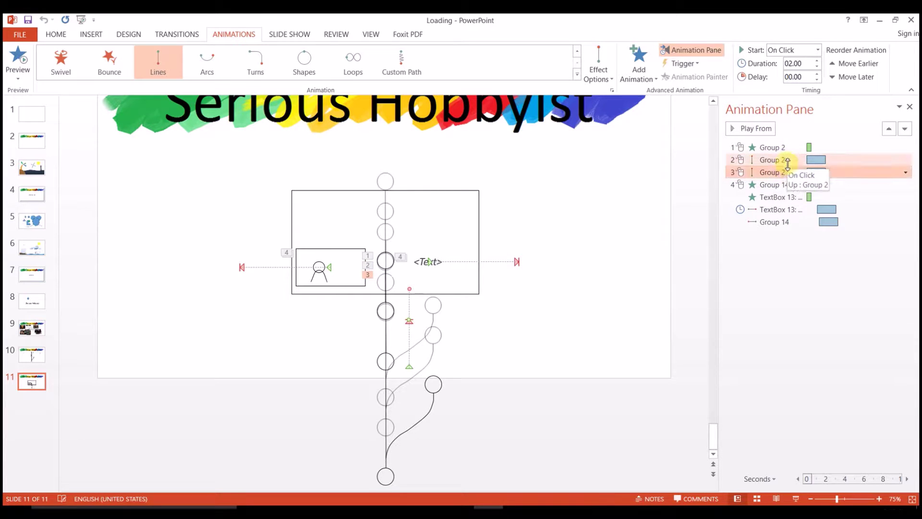
{"action": "left_click", "coordinate": [788, 162]}
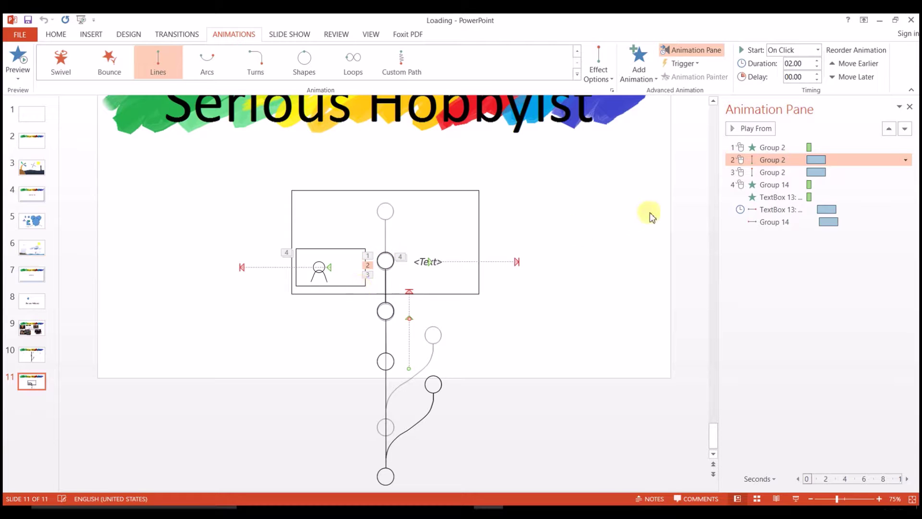
{"action": "left_click", "coordinate": [772, 172]}
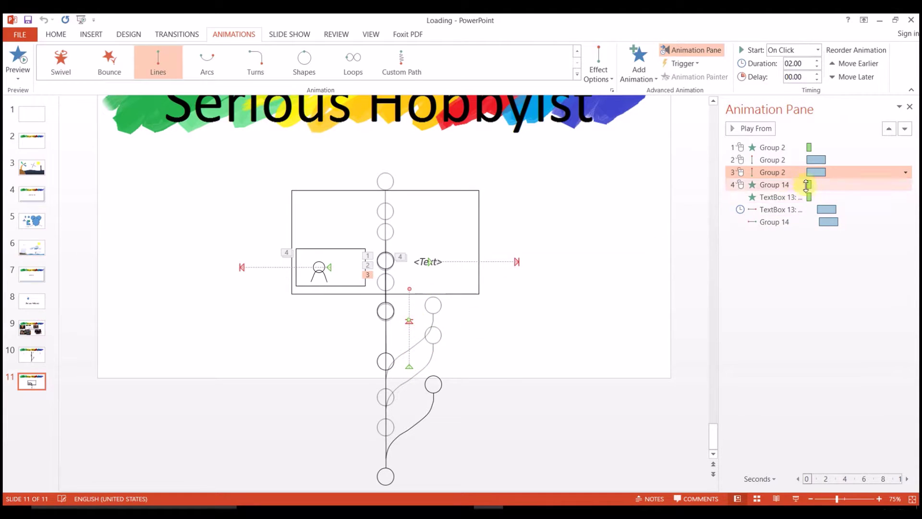
{"action": "left_click", "coordinate": [772, 160]}
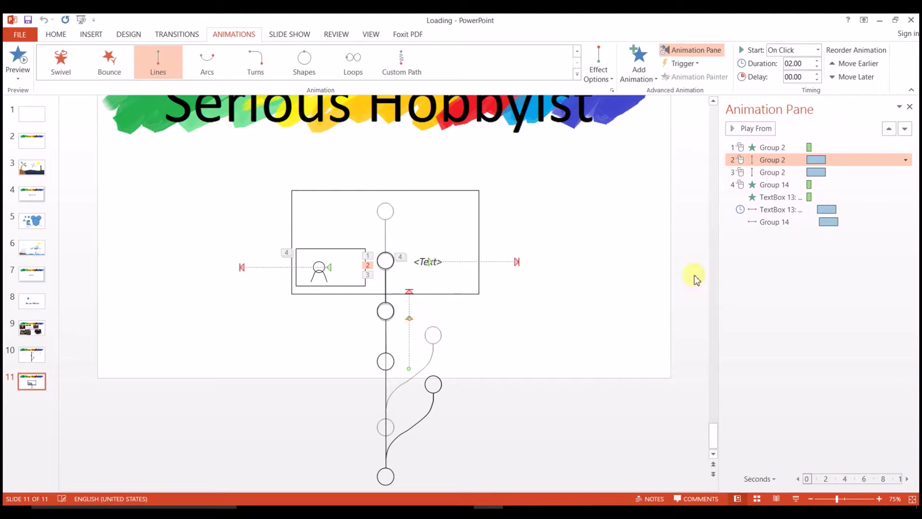
{"action": "left_click", "coordinate": [774, 172]}
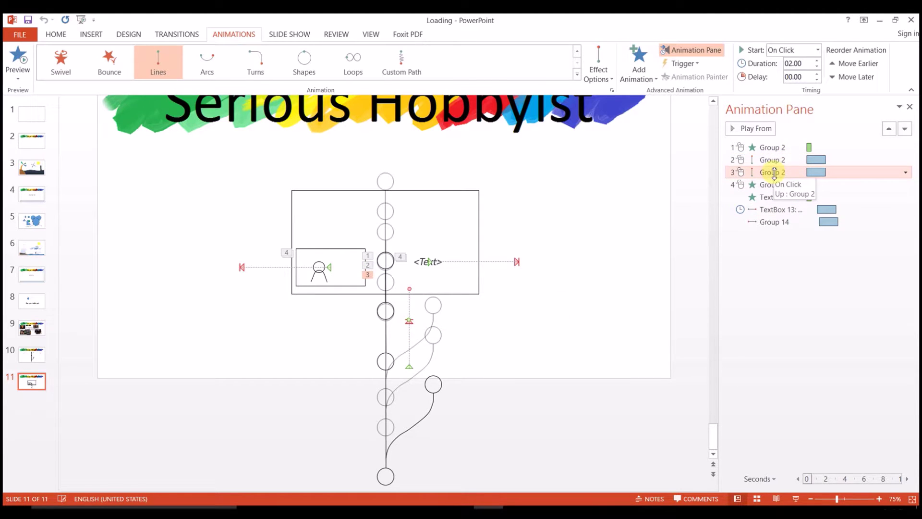
{"action": "left_click", "coordinate": [335, 250]}
{"action": "left_click", "coordinate": [453, 264]}
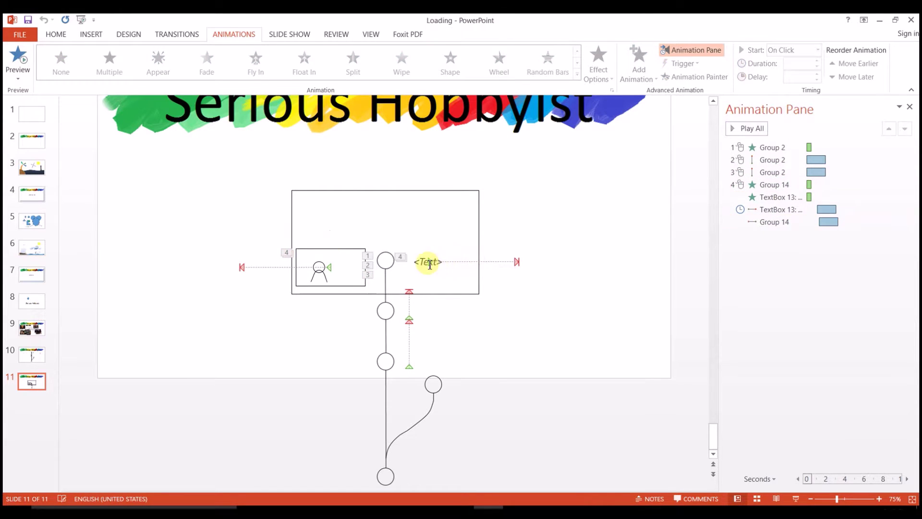
{"action": "left_click", "coordinate": [430, 261]}
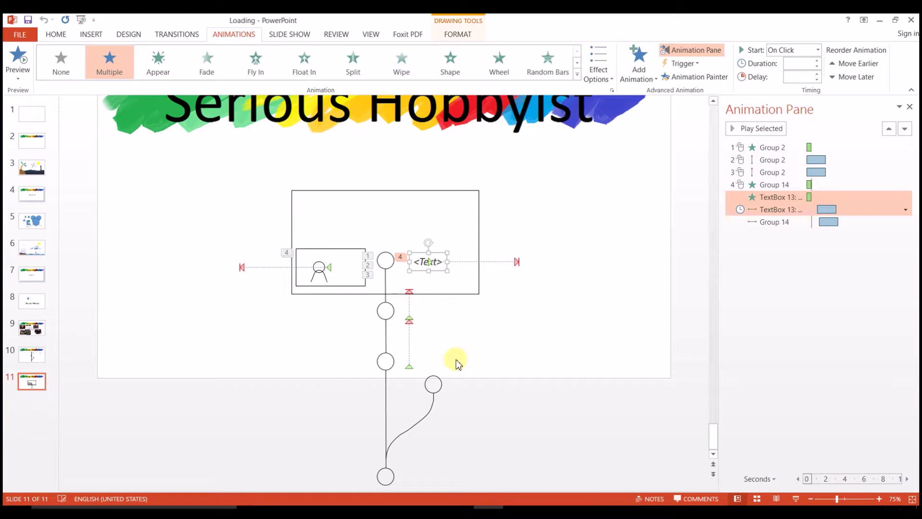
{"action": "left_click", "coordinate": [390, 363]}
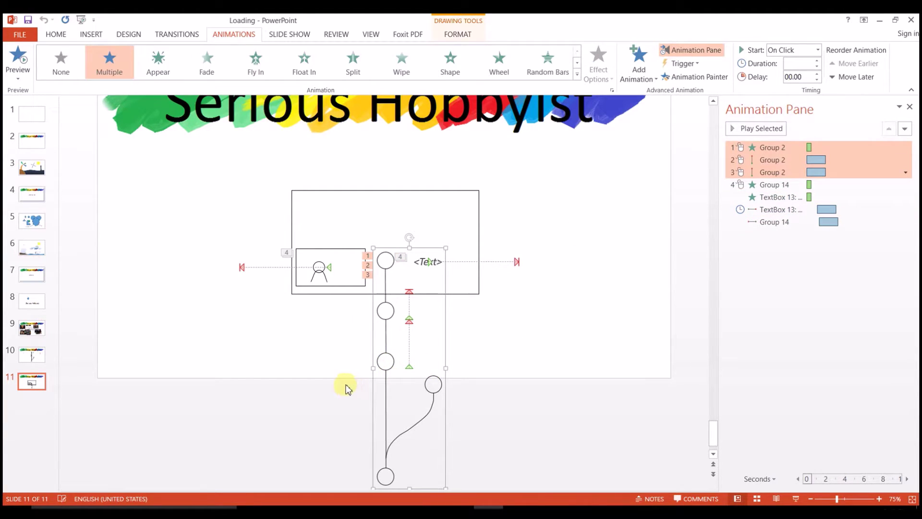
{"action": "left_click", "coordinate": [22, 399]}
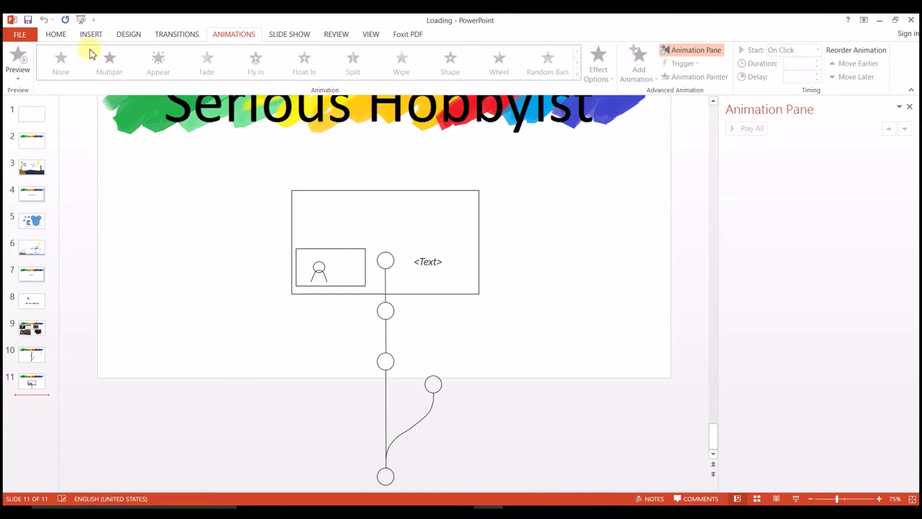
Step: Add a Blank-layout slide 12 and draw a blue circle near its upper left
{"action": "left_click", "coordinate": [57, 35]}
{"action": "left_click", "coordinate": [108, 76]}
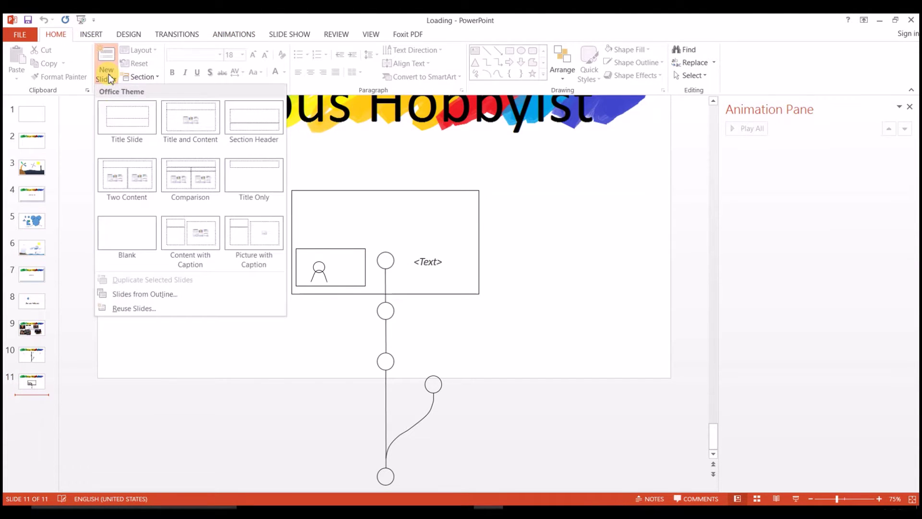
{"action": "left_click", "coordinate": [136, 230]}
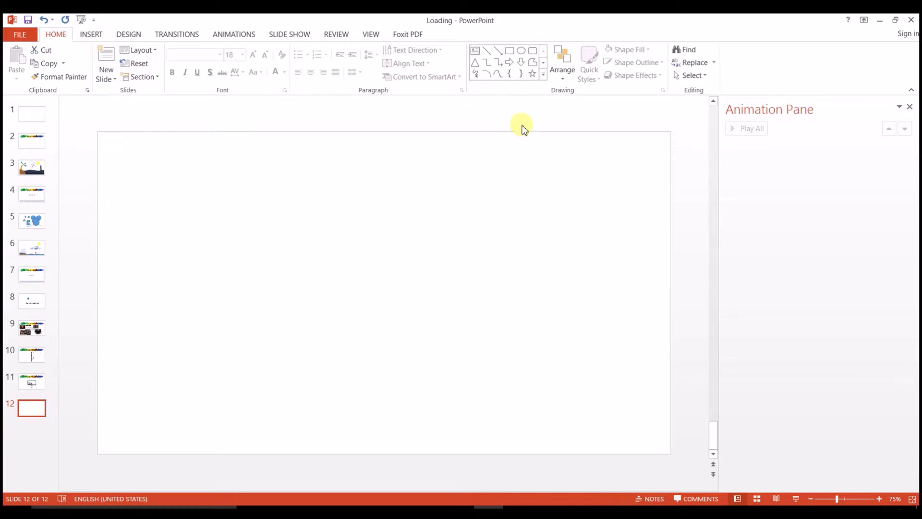
{"action": "left_click", "coordinate": [521, 50]}
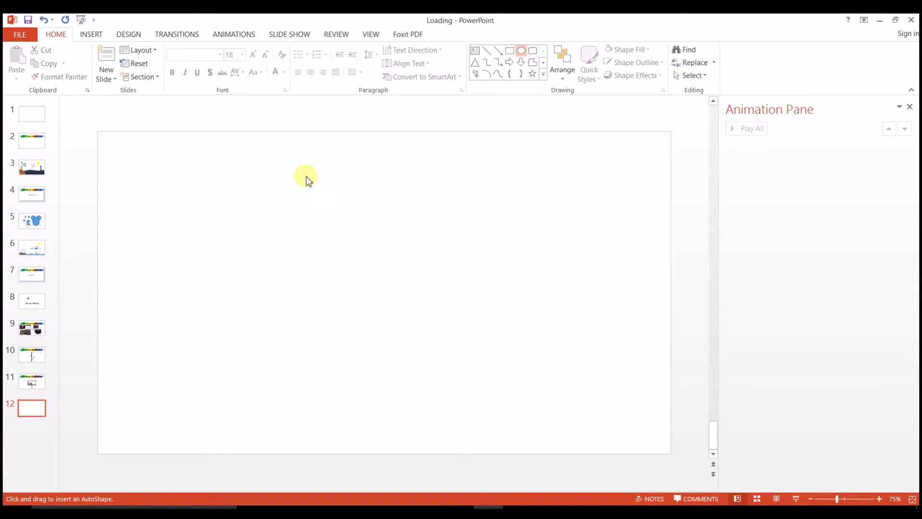
{"action": "left_click", "coordinate": [306, 177]}
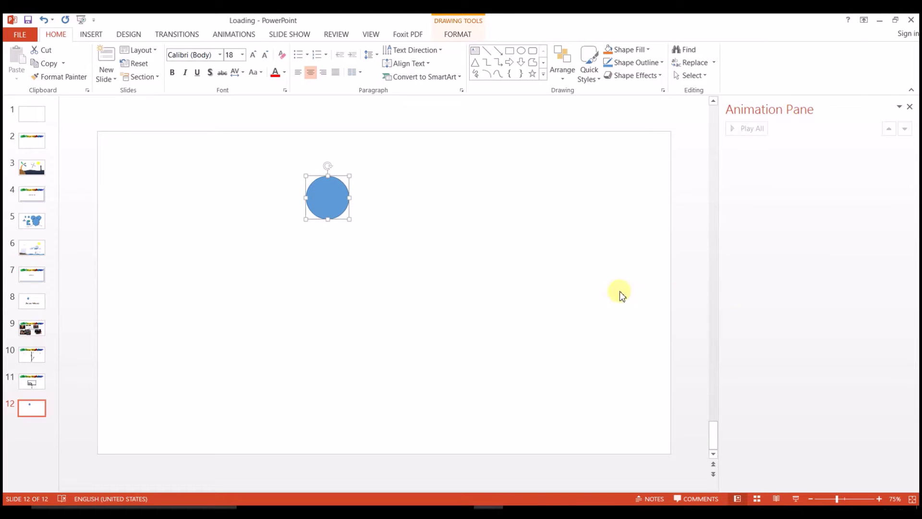
Step: Give the circle No Fill and a 6 pt outline, then shift the ring slightly right
{"action": "left_click", "coordinate": [332, 202]}
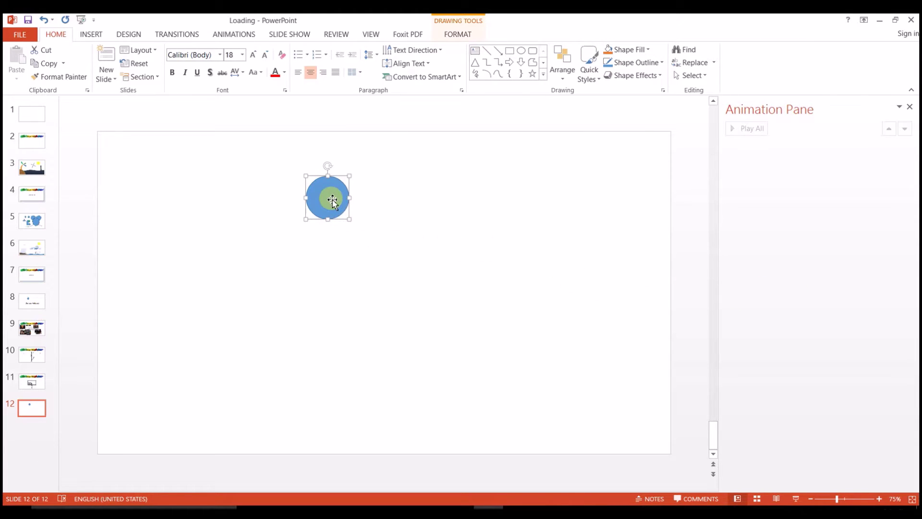
{"action": "left_click", "coordinate": [468, 36]}
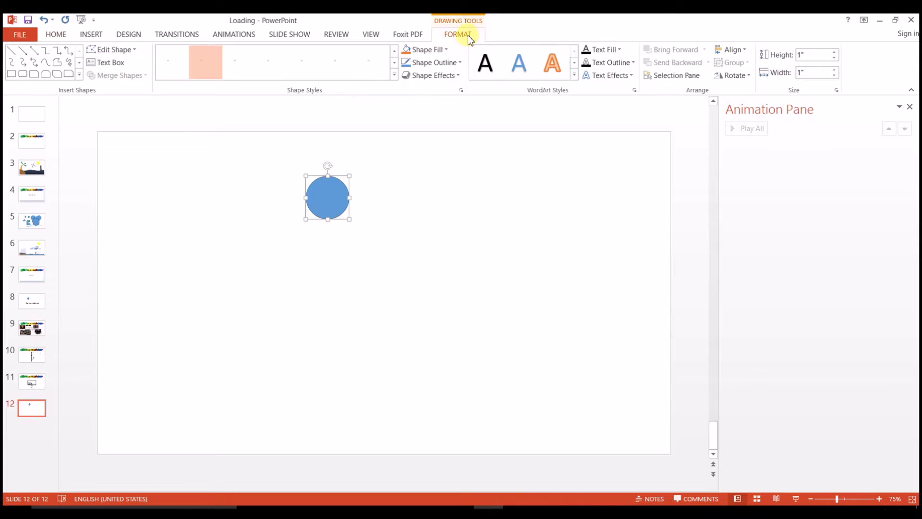
{"action": "left_click", "coordinate": [436, 50]}
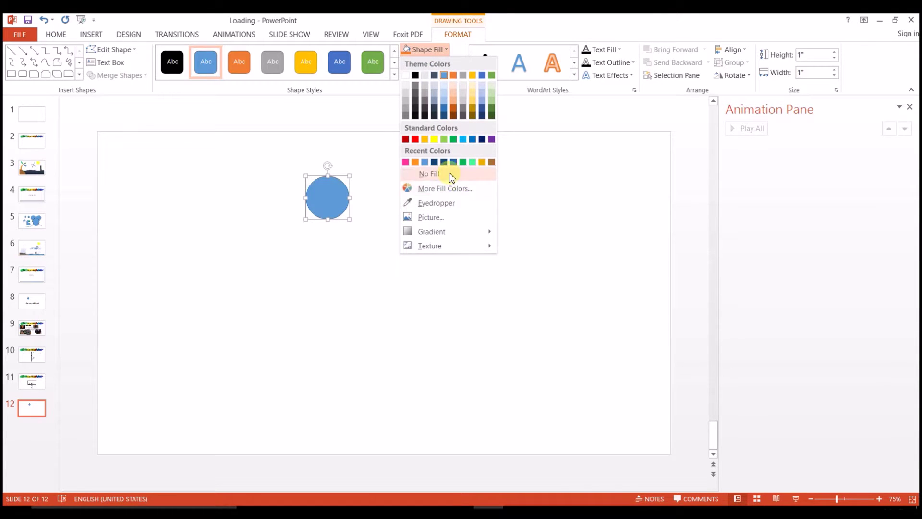
{"action": "left_click", "coordinate": [448, 173]}
{"action": "left_click", "coordinate": [446, 64]}
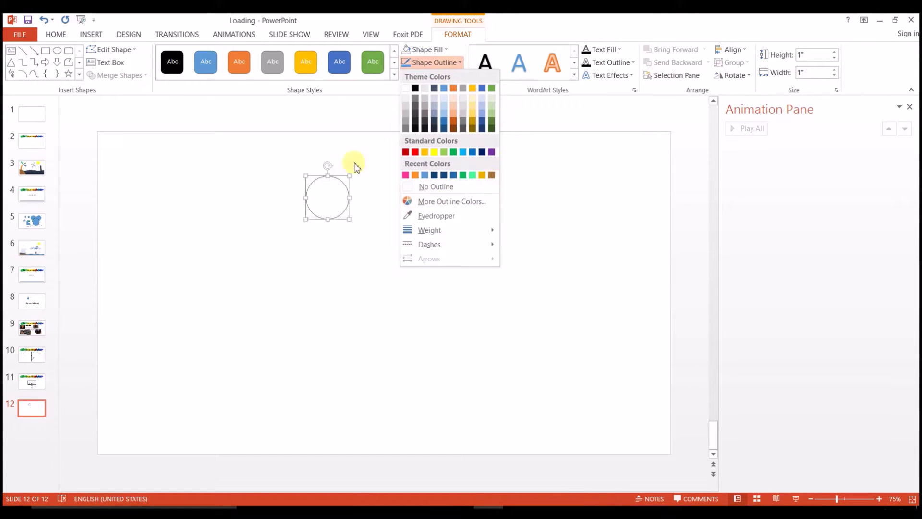
{"action": "mouse_move", "coordinate": [448, 233]}
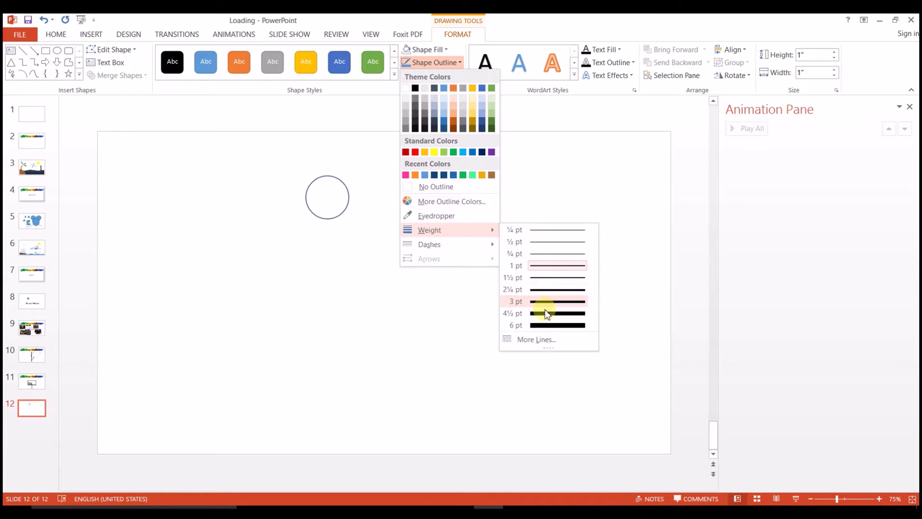
{"action": "left_click", "coordinate": [541, 324]}
{"action": "left_click", "coordinate": [353, 230]}
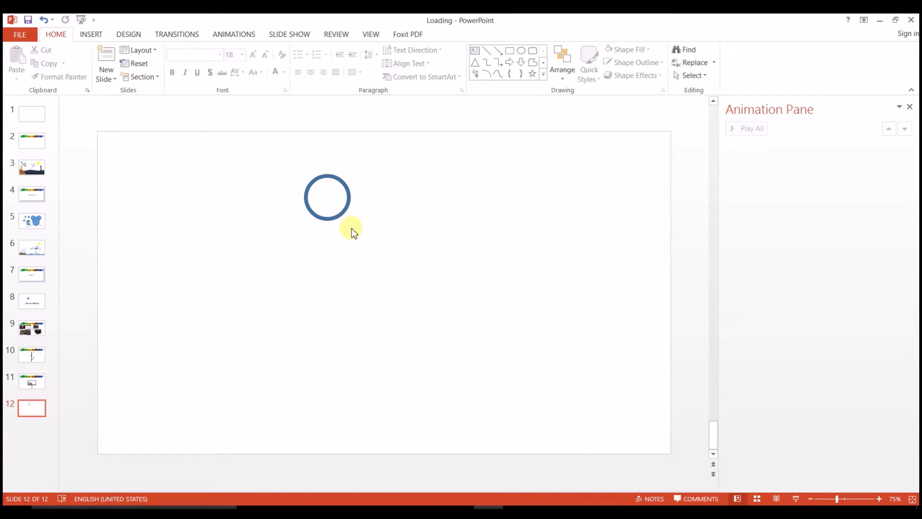
{"action": "mouse_move", "coordinate": [344, 206]}
{"action": "left_mouse_down"}
{"action": "mouse_move", "coordinate": [405, 200]}
{"action": "mouse_move", "coordinate": [393, 203]}
{"action": "left_mouse_up"}
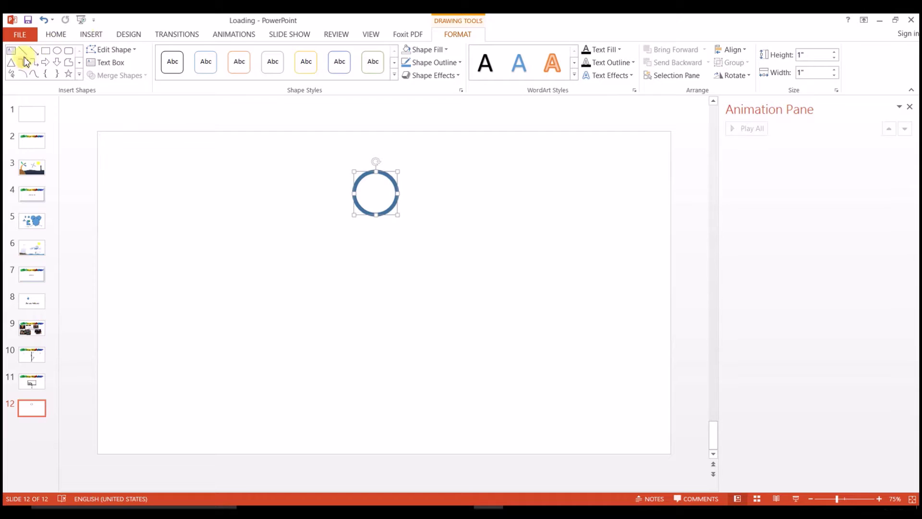
Step: Draw a straight vertical line down from the ring's bottom and select it
{"action": "left_click", "coordinate": [24, 50]}
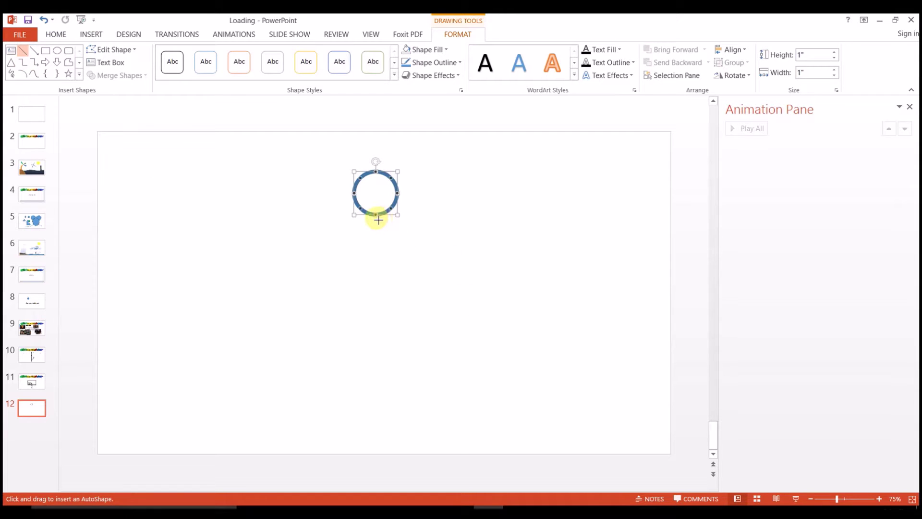
{"action": "left_click_drag", "start_coordinate": [378, 218], "coordinate": [378, 363]}
{"action": "left_click", "coordinate": [442, 341]}
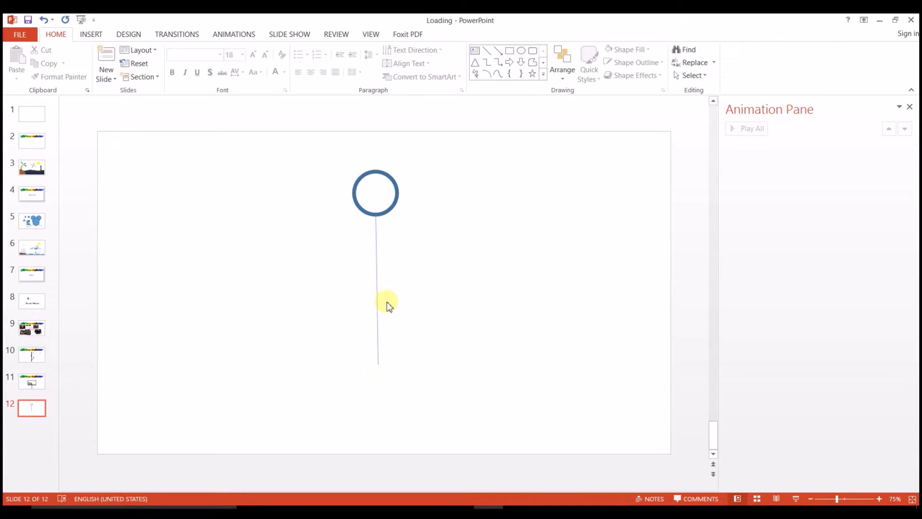
{"action": "double_click", "coordinate": [379, 300]}
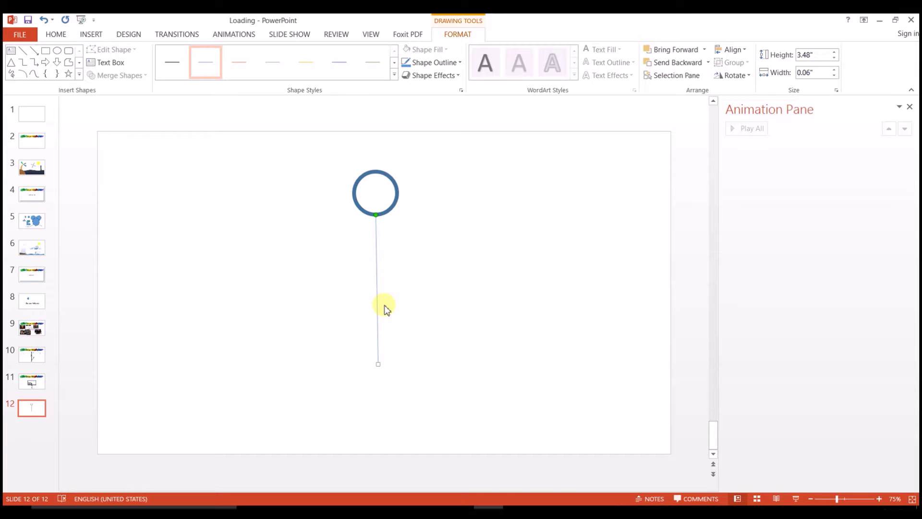
Step: Bring up the Format Shape line settings for the new vertical line via More Lines
{"action": "left_click", "coordinate": [457, 63]}
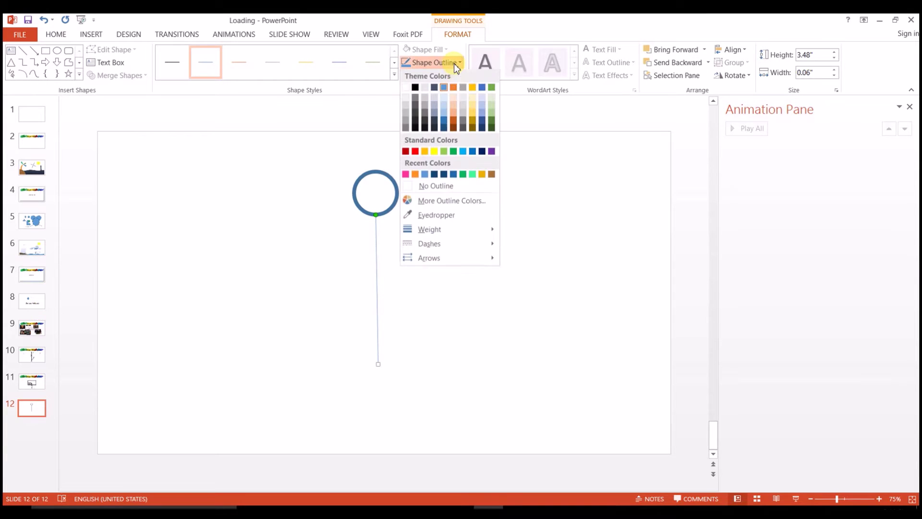
{"action": "mouse_move", "coordinate": [469, 230]}
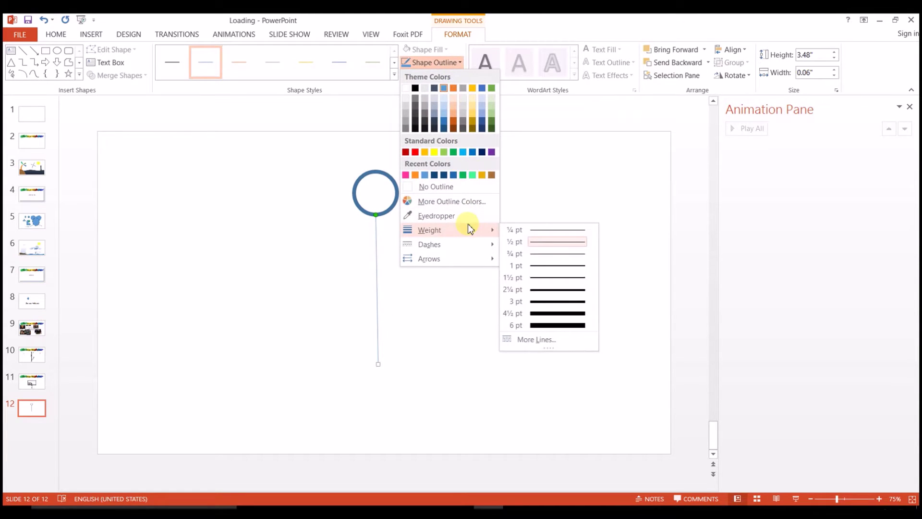
{"action": "left_click", "coordinate": [540, 342]}
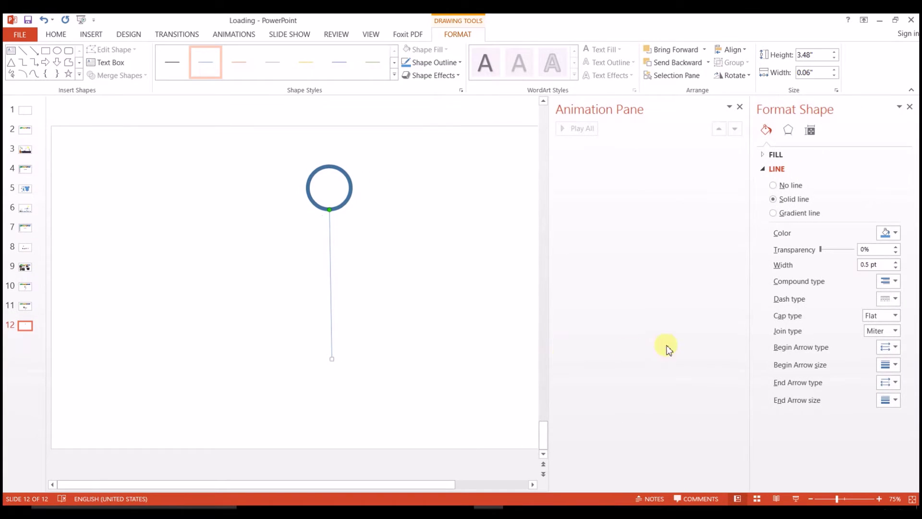
Step: Set the line width to 20 pt, align it under the ring, and close the Animation Pane
{"action": "double_click", "coordinate": [875, 267]}
{"action": "type", "text": "0"}
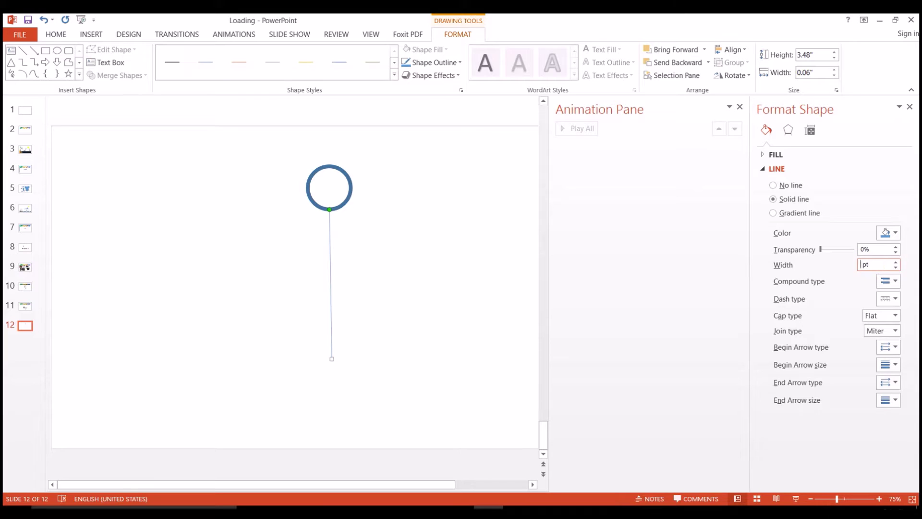
{"action": "type", "text": "20 "}
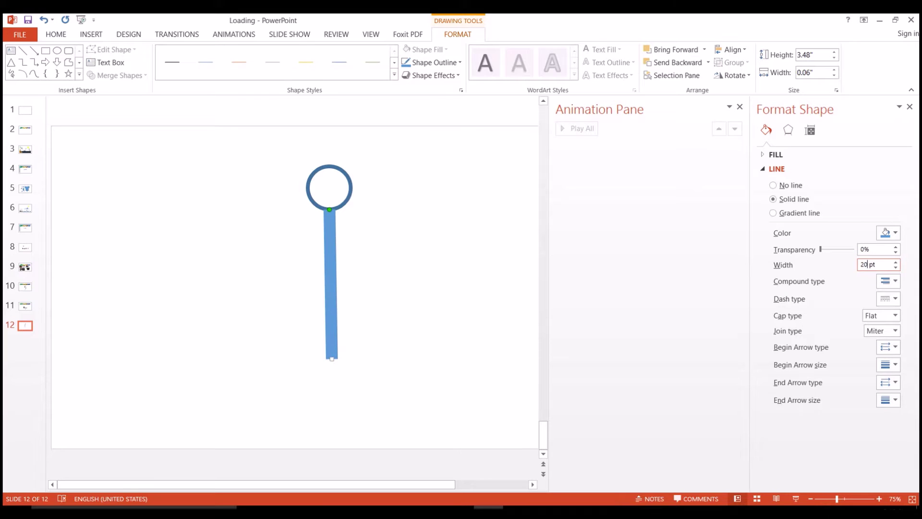
{"action": "type", "text": "0"}
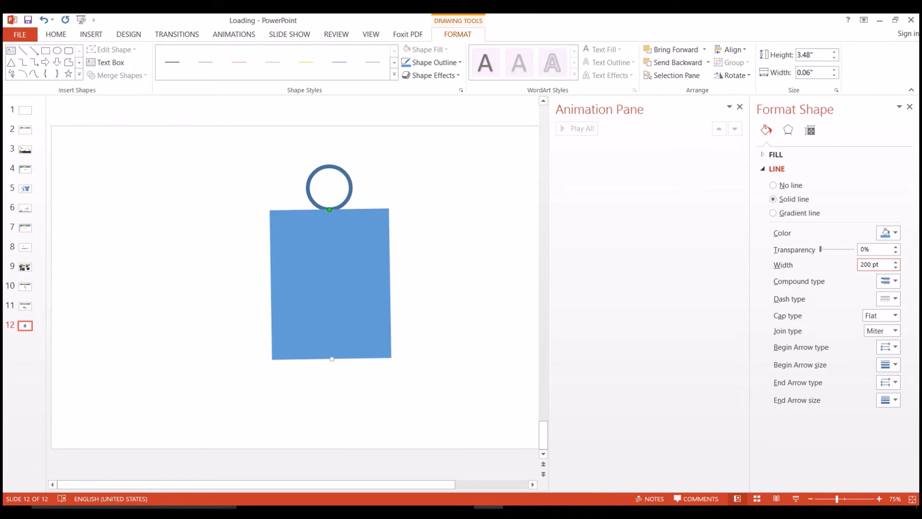
{"action": "key", "text": "BackSpace"}
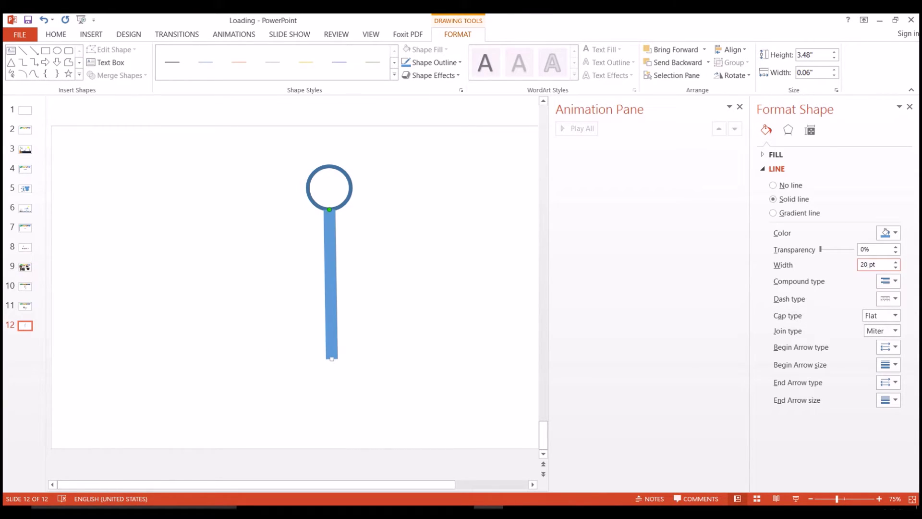
{"action": "left_click", "coordinate": [478, 300]}
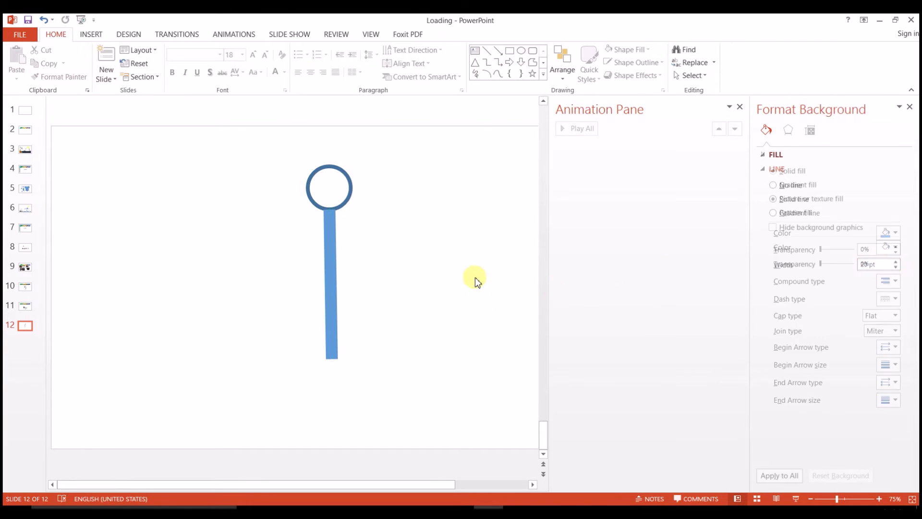
{"action": "left_click", "coordinate": [332, 313]}
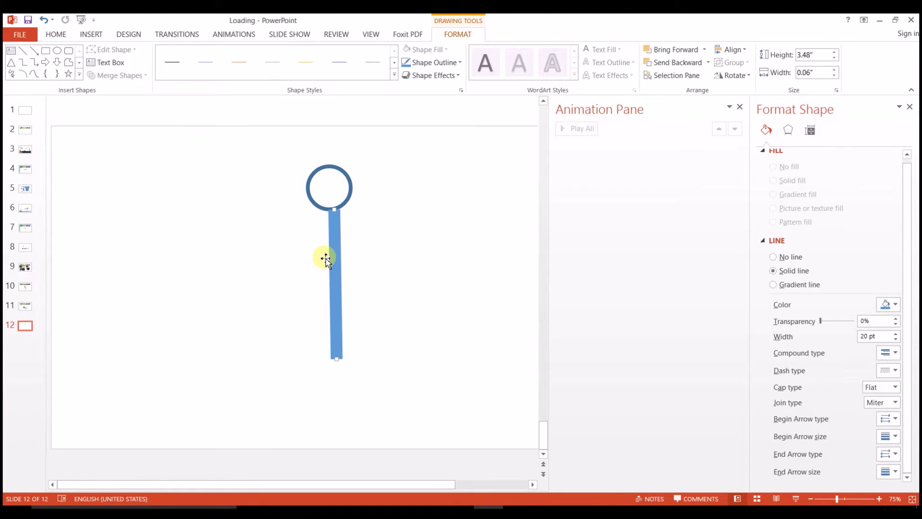
{"action": "left_click_drag", "start_coordinate": [340, 264], "coordinate": [332, 265]}
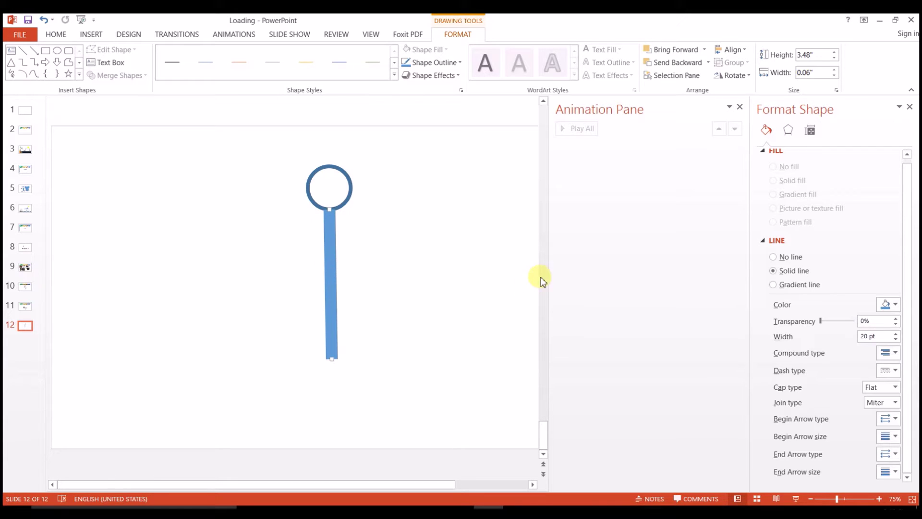
{"action": "left_click", "coordinate": [739, 106]}
{"action": "left_click", "coordinate": [563, 242]}
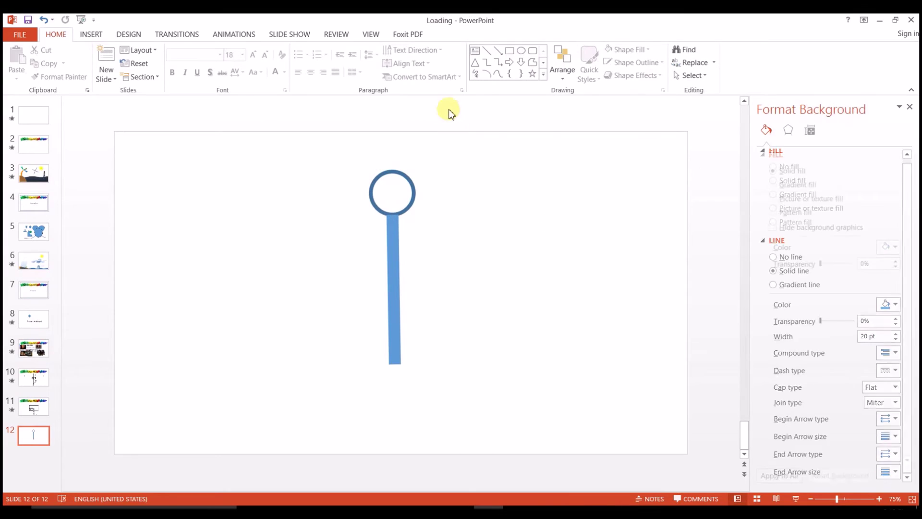
Step: Choose the Curve shape to draw a branch off the stem
{"action": "left_click", "coordinate": [498, 74]}
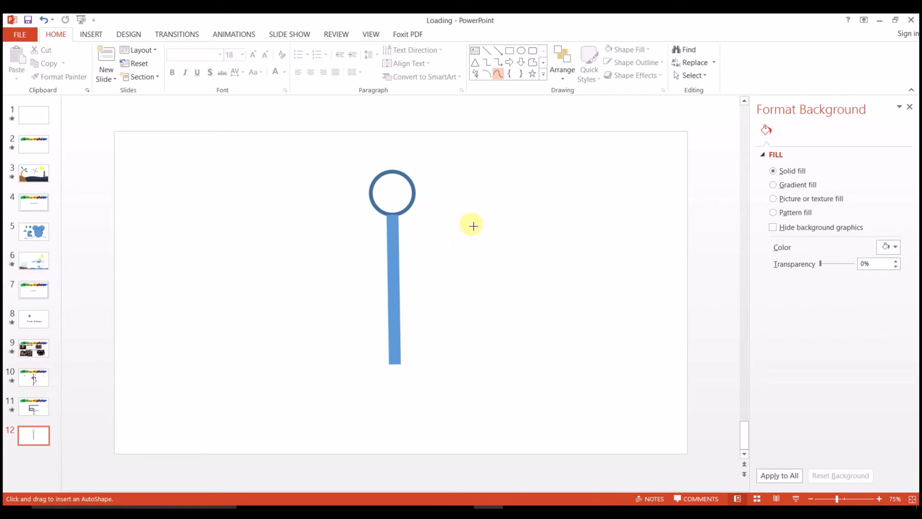
Step: Draw a curve sweeping up-right and move it to start at the bar's base
{"action": "left_click", "coordinate": [487, 225]}
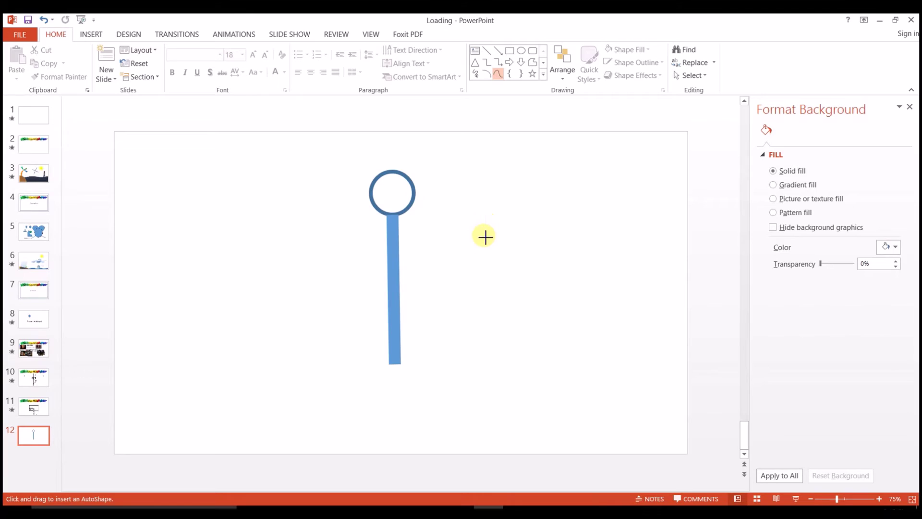
{"action": "left_click", "coordinate": [488, 273]}
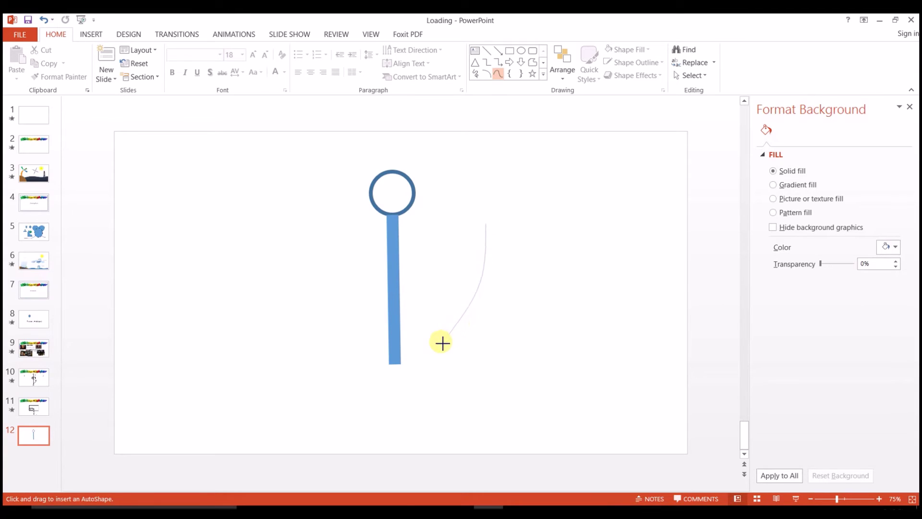
{"action": "left_click", "coordinate": [411, 376]}
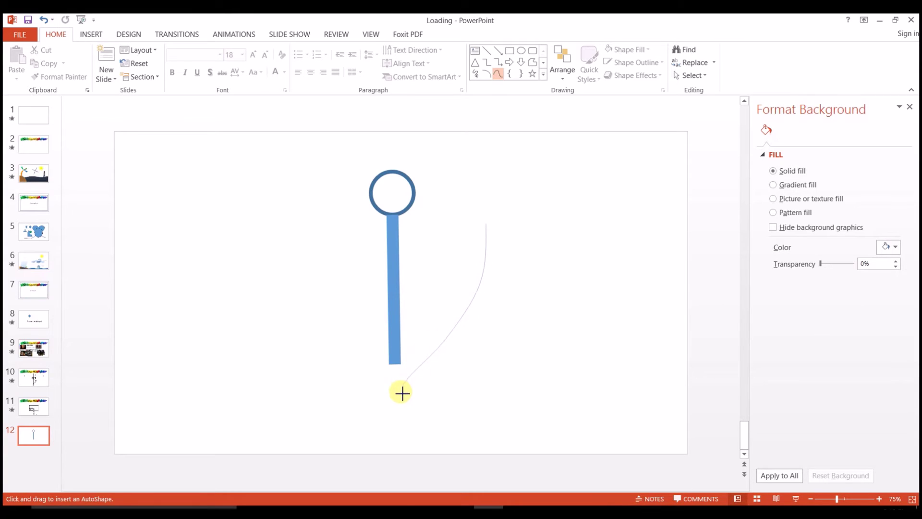
{"action": "double_click", "coordinate": [401, 419]}
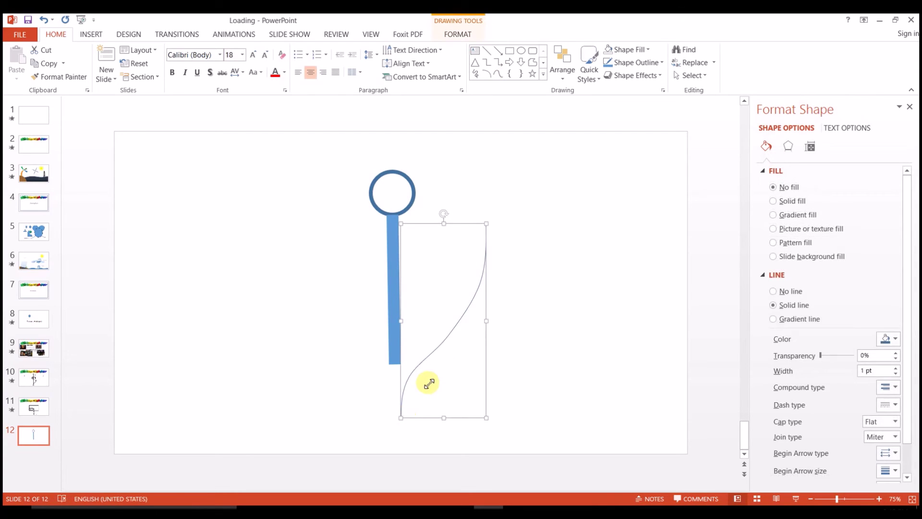
{"action": "left_click_drag", "start_coordinate": [450, 321], "coordinate": [450, 287]}
Step: Give the curve a 20 pt width and eyedrop the vertical bar's blue for its colour
{"action": "double_click", "coordinate": [450, 283]}
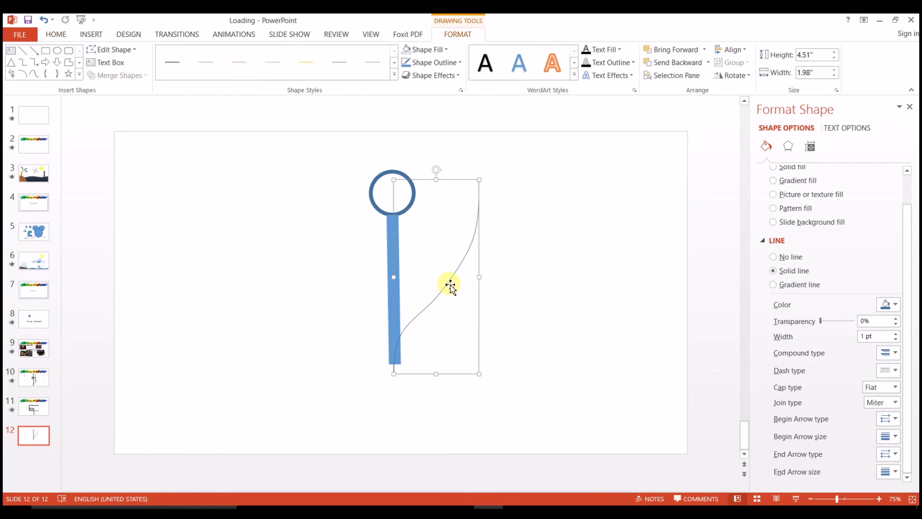
{"action": "left_click", "coordinate": [459, 63]}
{"action": "mouse_move", "coordinate": [466, 231]}
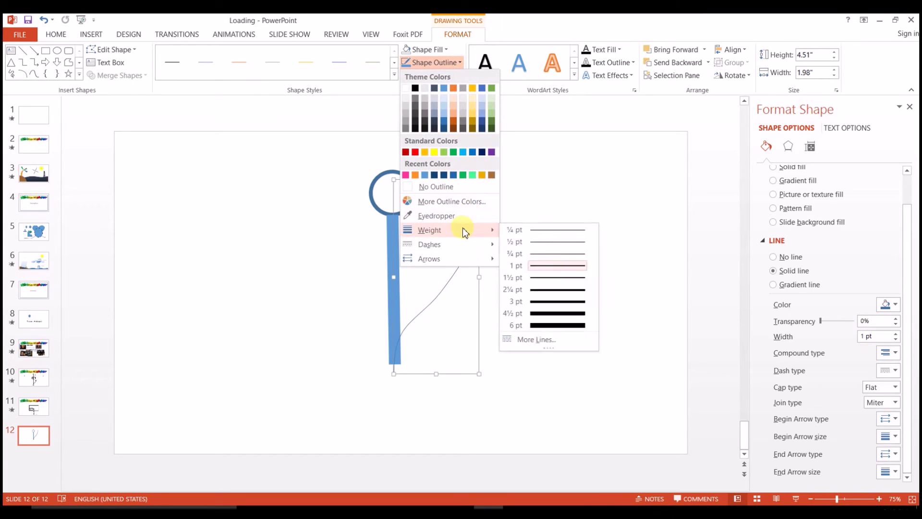
{"action": "left_click", "coordinate": [532, 338]}
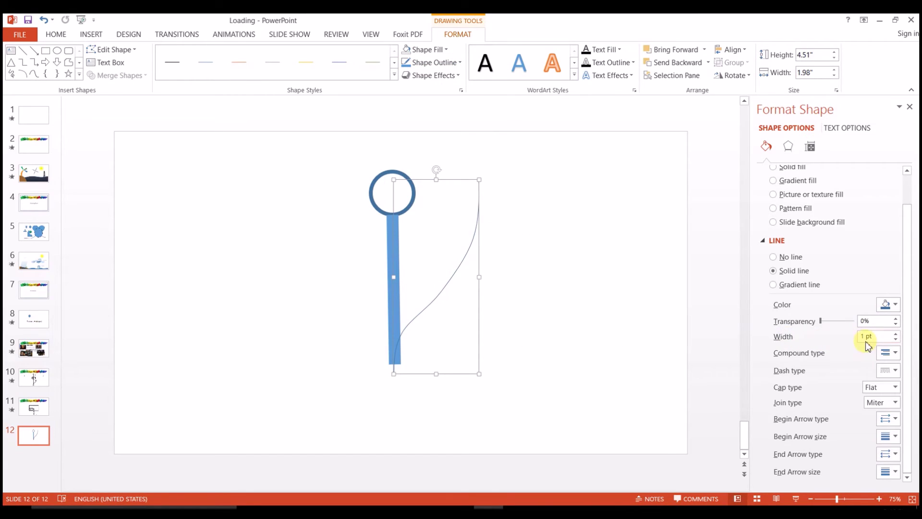
{"action": "type", "text": "20"}
{"action": "key", "text": "Return"}
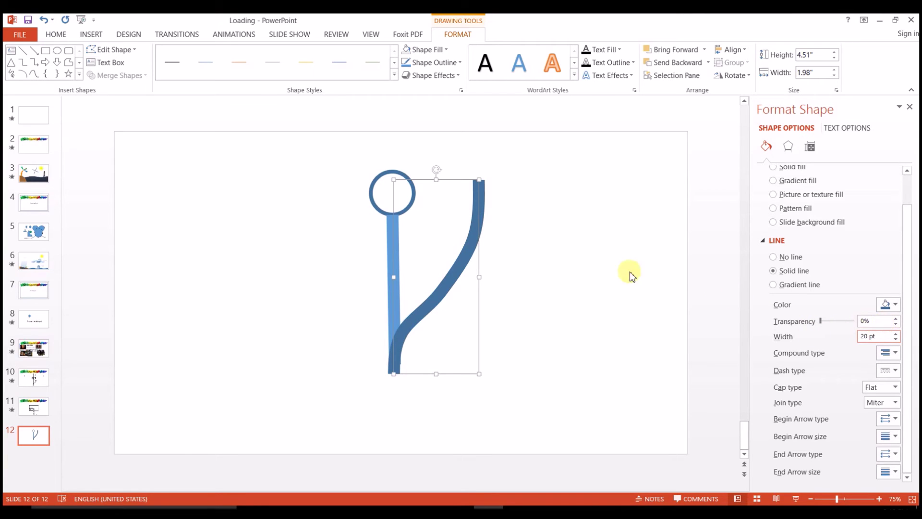
{"action": "left_click", "coordinate": [895, 305]}
{"action": "left_click", "coordinate": [860, 439]}
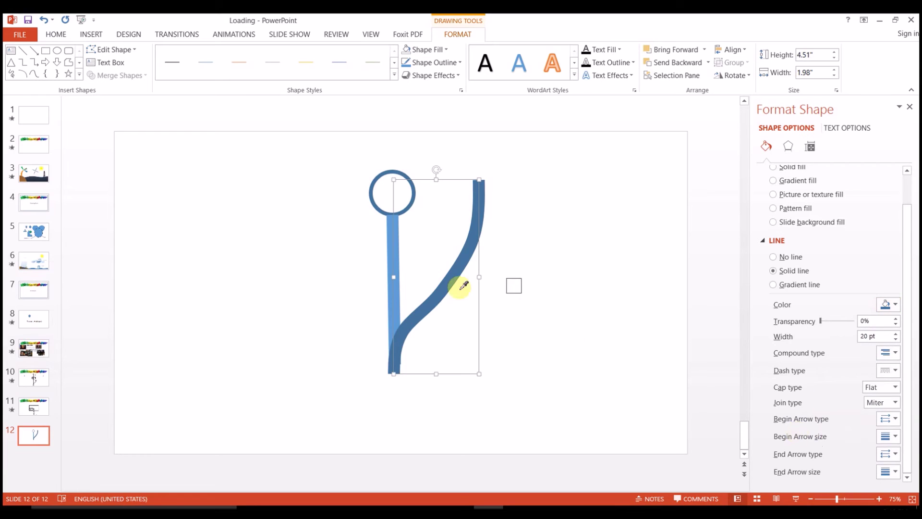
{"action": "left_click", "coordinate": [392, 297]}
Step: Nudge the curve with the arrow keys so it meets the bar cleanly
{"action": "left_click", "coordinate": [531, 305]}
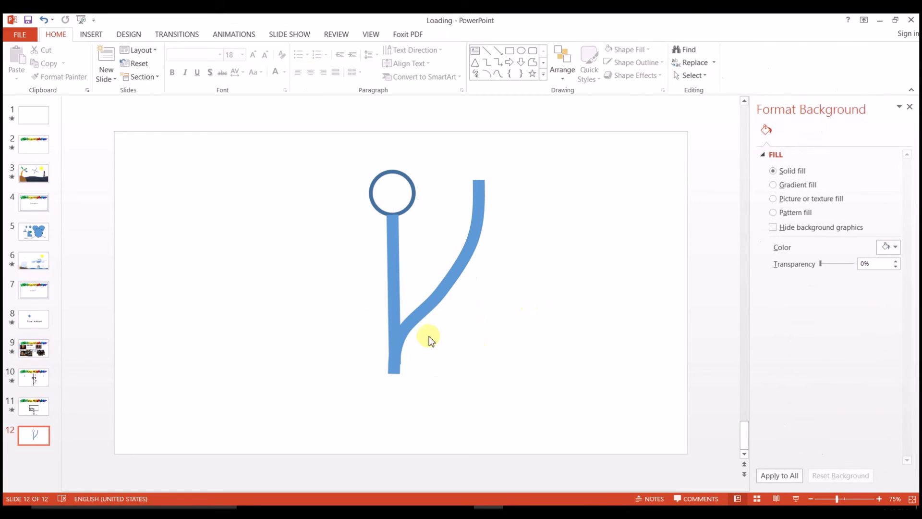
{"action": "left_click", "coordinate": [419, 320]}
{"action": "left_click_drag", "start_coordinate": [418, 320], "coordinate": [417, 324]}
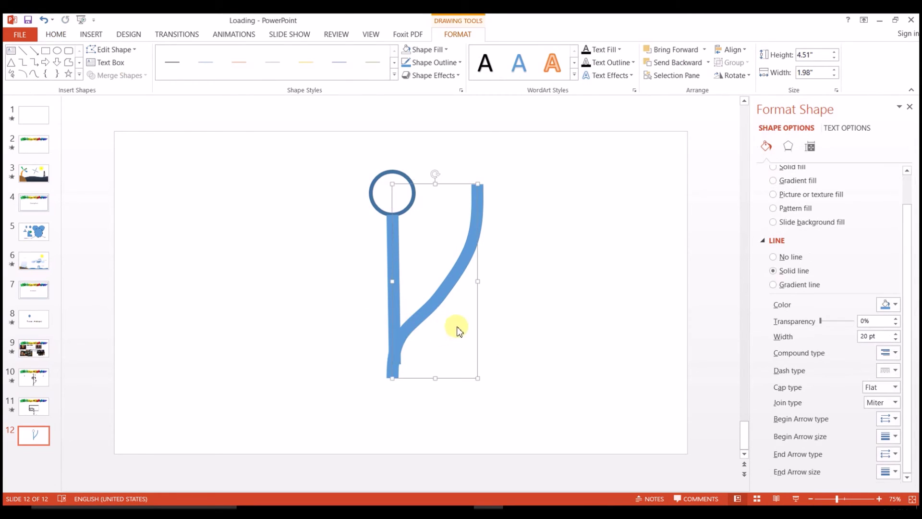
{"action": "key", "text": "Up"}
{"action": "key", "text": "Right"}
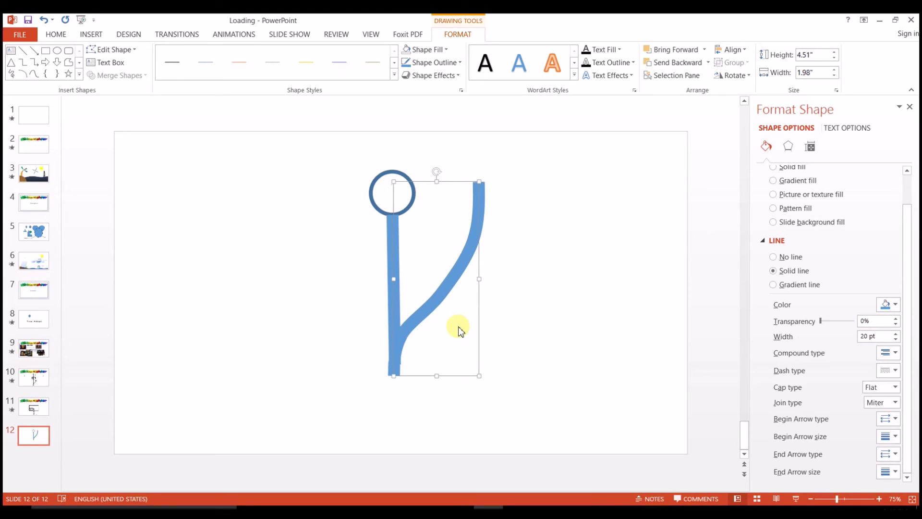
{"action": "key", "text": "ctrl+Left"}
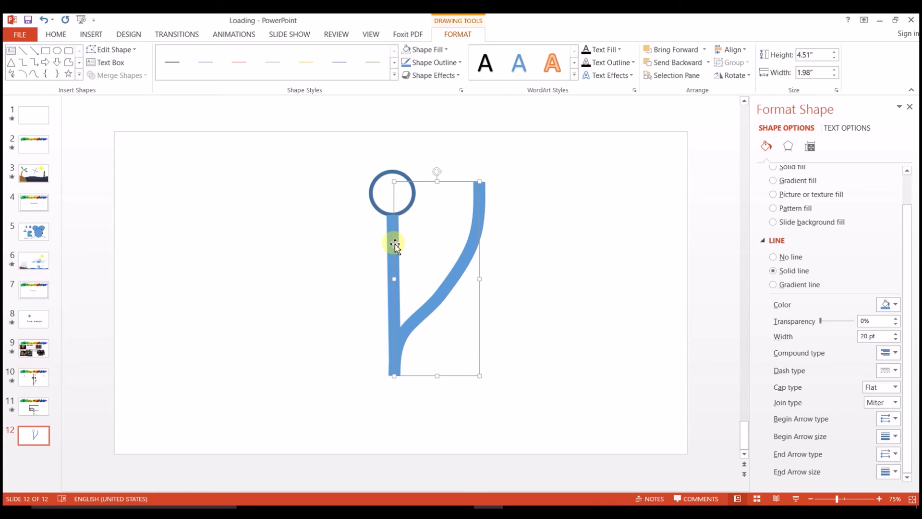
Step: Recolour the top ring's outline to the lines' light blue with the eyedropper
{"action": "left_click", "coordinate": [375, 200]}
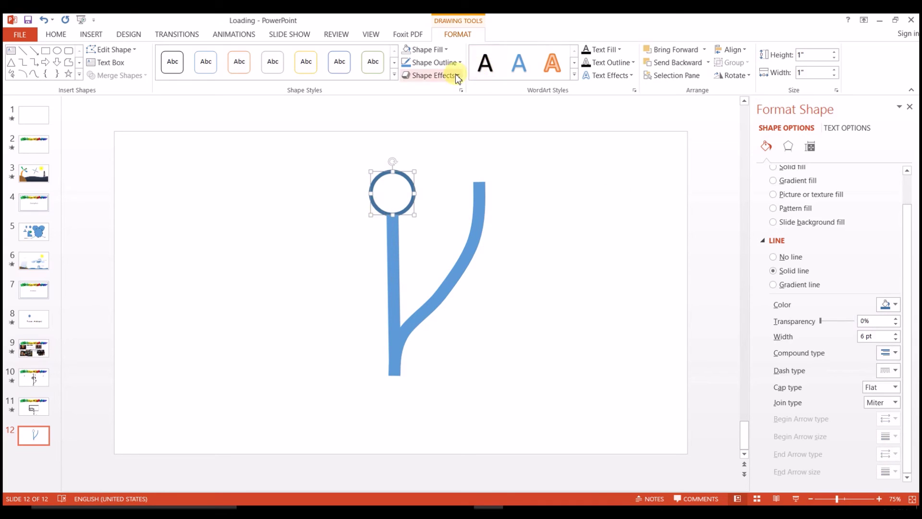
{"action": "left_click", "coordinate": [432, 63]}
{"action": "left_click", "coordinate": [457, 212]}
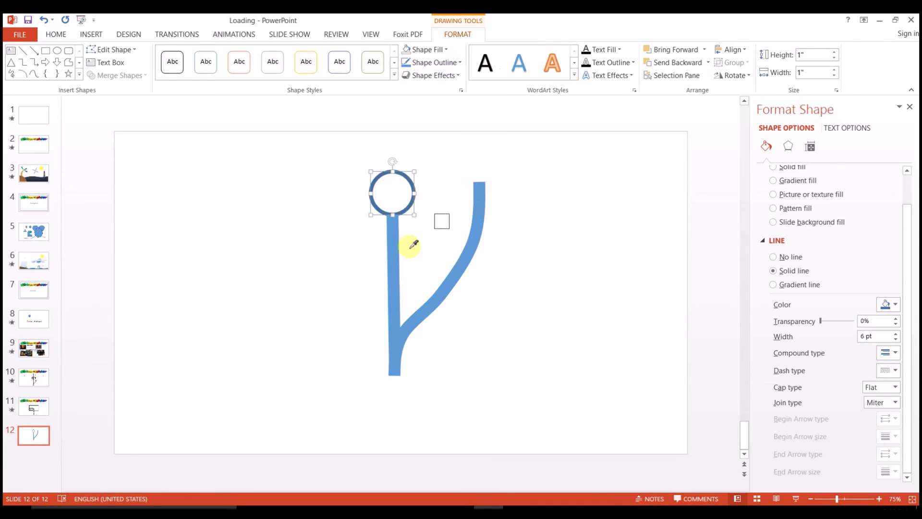
{"action": "left_click", "coordinate": [393, 255]}
{"action": "left_click", "coordinate": [624, 280]}
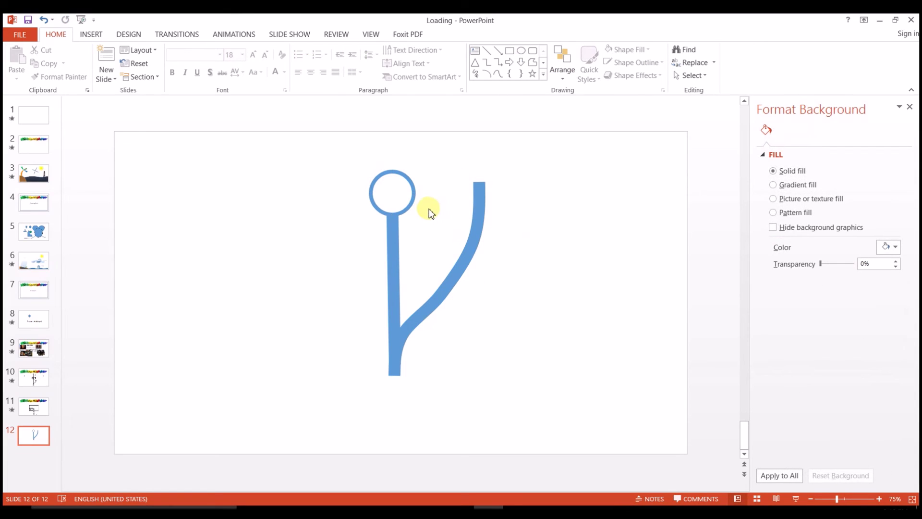
{"action": "left_click", "coordinate": [412, 198]}
Step: Copy the ring and place the duplicate at the top of the curved branch
{"action": "key", "text": "ctrl+c"}
{"action": "key", "text": "ctrl+v"}
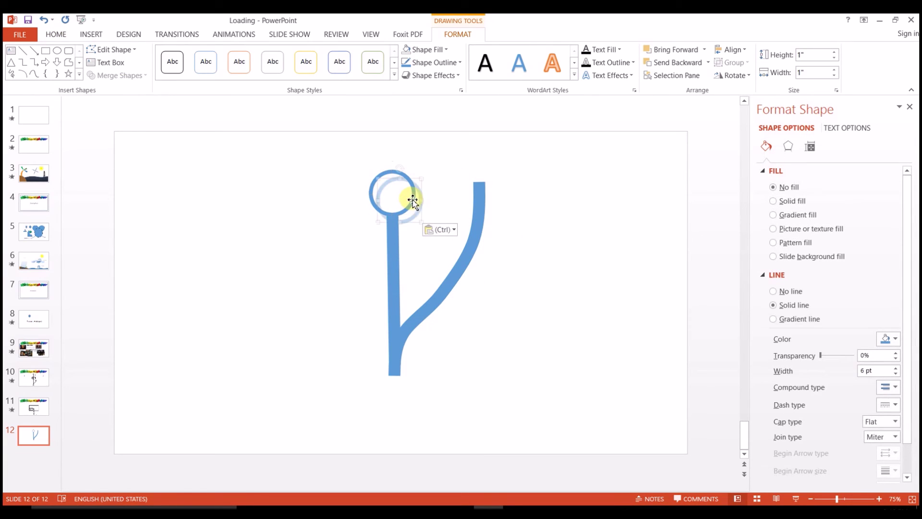
{"action": "left_click_drag", "start_coordinate": [412, 201], "coordinate": [496, 174]}
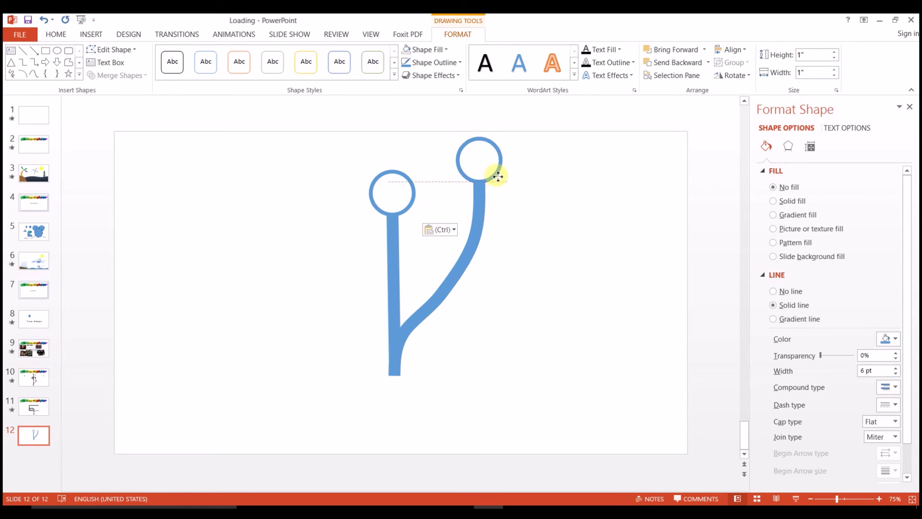
{"action": "left_click", "coordinate": [541, 268]}
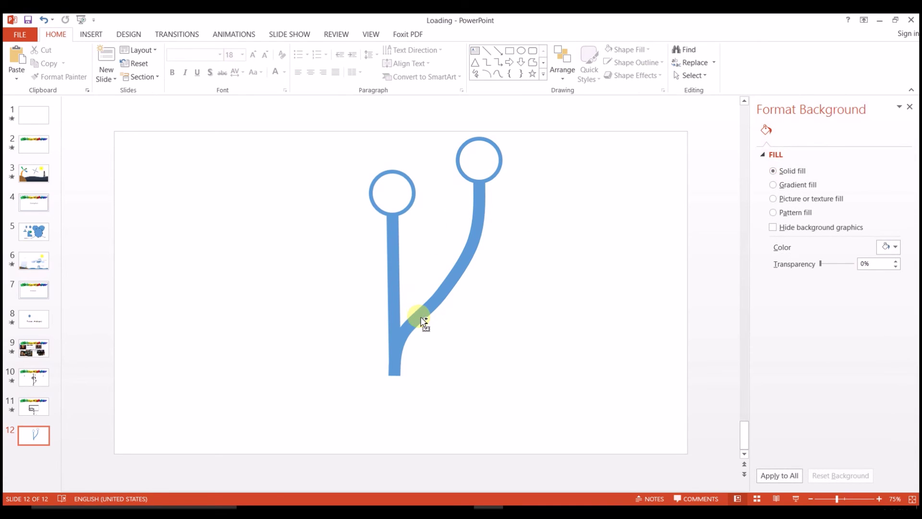
Step: Paste another ring and center it at the bottom of the vertical line
{"action": "key", "text": "ctrl+v"}
{"action": "left_click_drag", "start_coordinate": [407, 213], "coordinate": [413, 411]}
{"action": "left_click_drag", "start_coordinate": [410, 411], "coordinate": [406, 411]}
{"action": "left_click", "coordinate": [528, 377]}
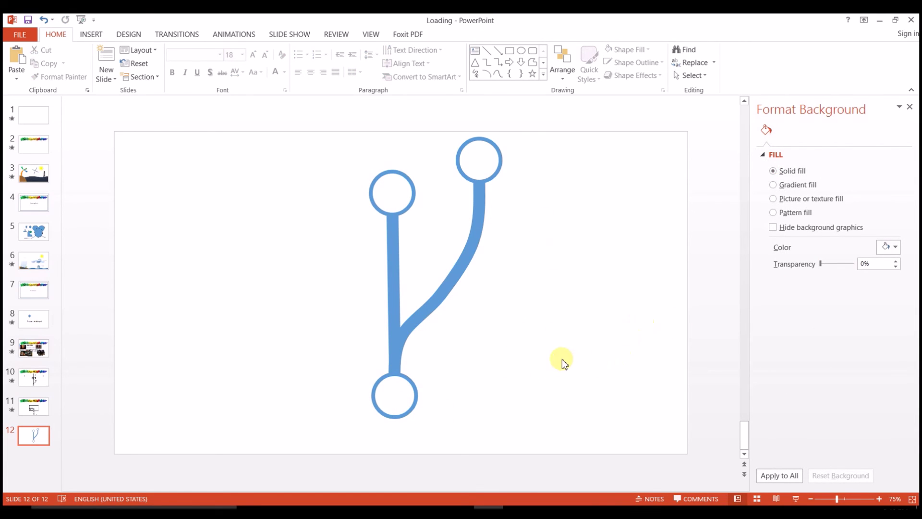
Step: Group all the rings and lines on slide 12 into one timeline shape, then move to slide 11
{"action": "key", "text": "ctrl+a"}
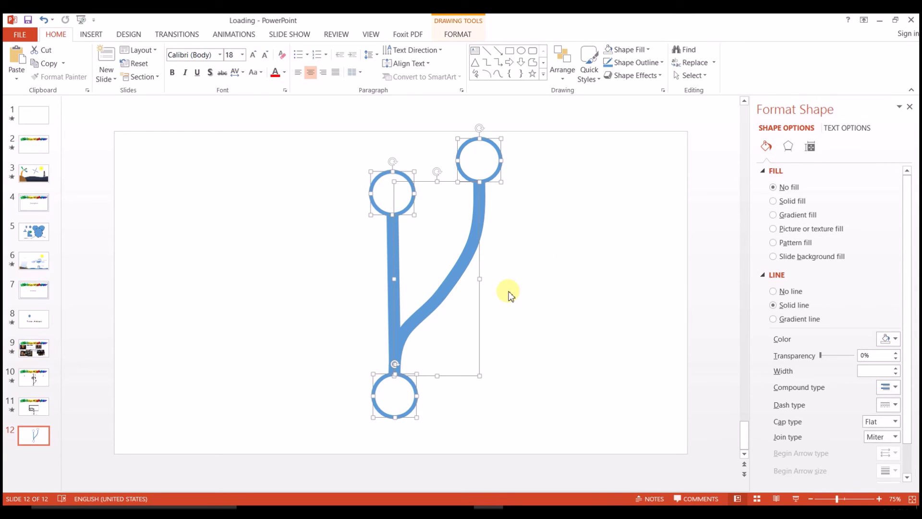
{"action": "right_click", "coordinate": [480, 266]}
{"action": "mouse_move", "coordinate": [528, 334]}
{"action": "left_click", "coordinate": [611, 336]}
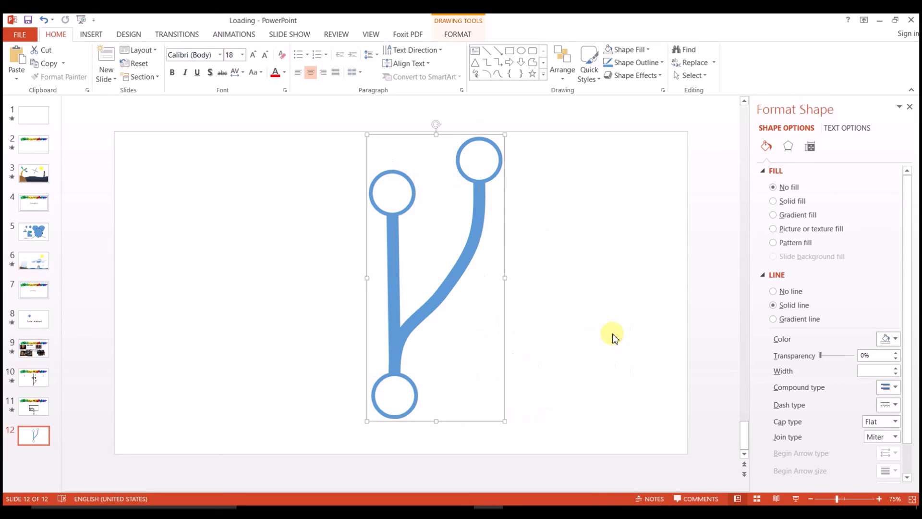
{"action": "left_click", "coordinate": [606, 332]}
{"action": "left_click", "coordinate": [447, 282]}
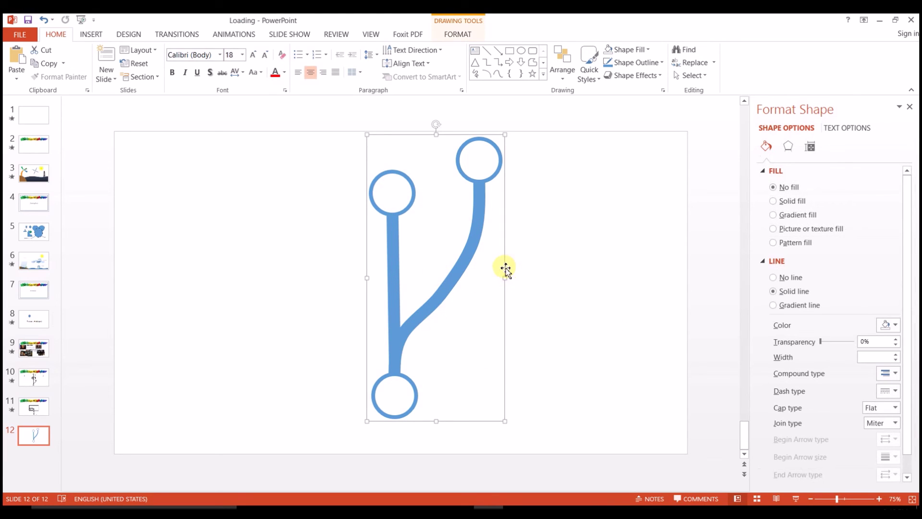
{"action": "left_click", "coordinate": [57, 407]}
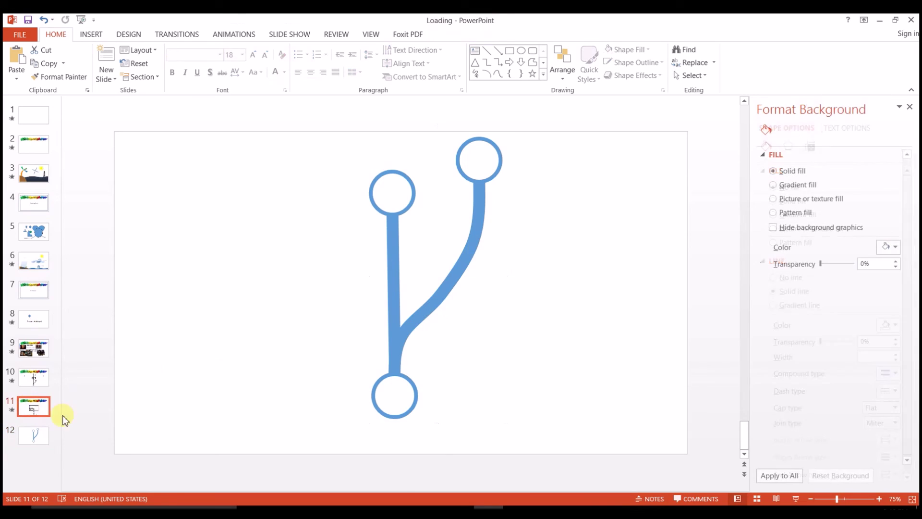